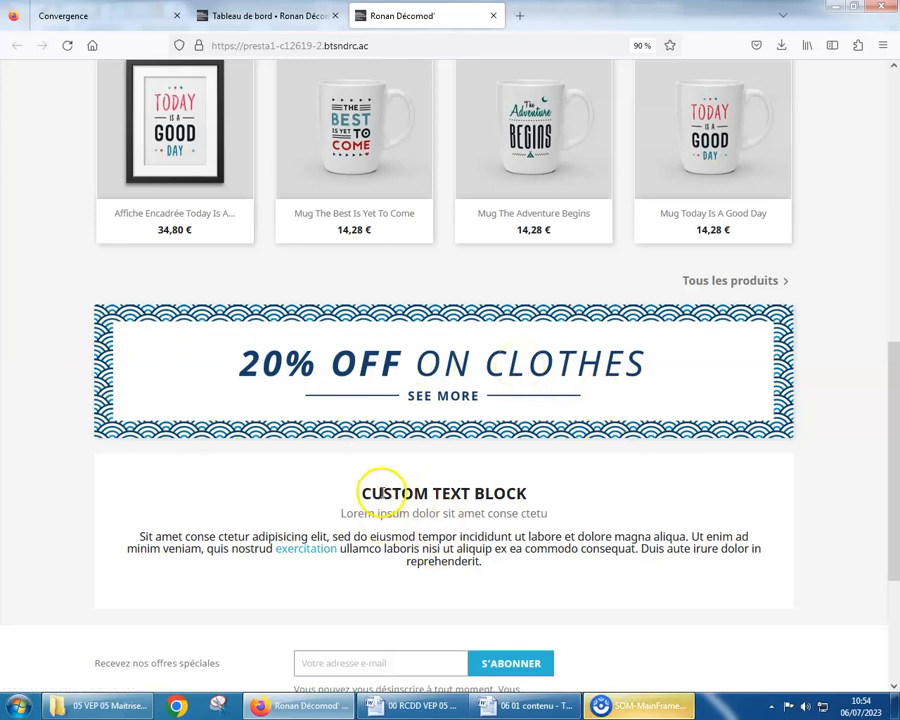
- Open the configuration of the Blocs de texte personnalisé module from the theme's homepage settings in the PrestaShop back office
left_click_drag(385, 493, 520, 568)
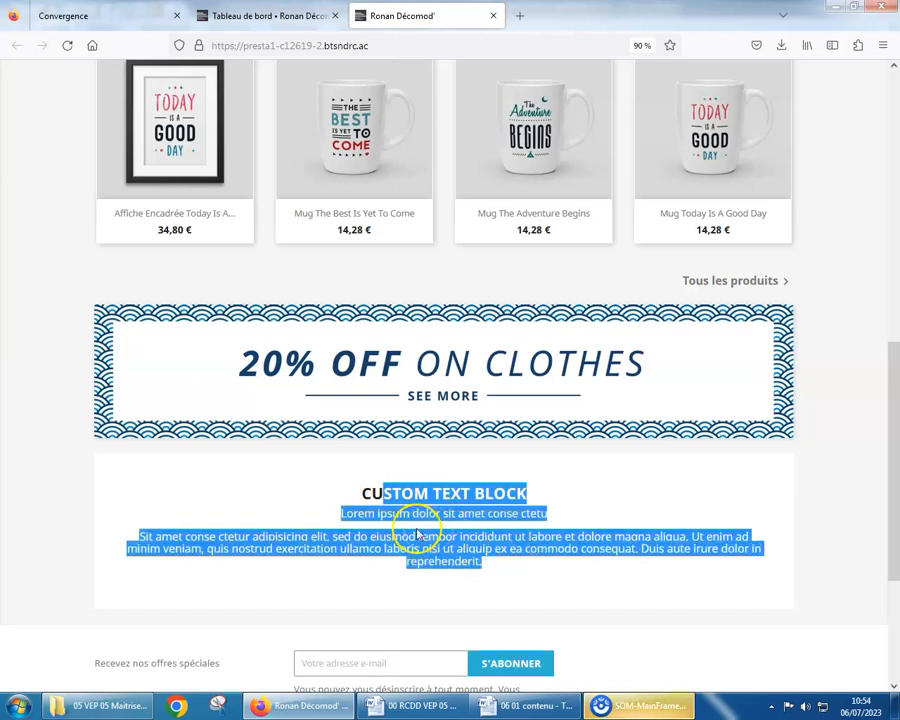
left_click(228, 16)
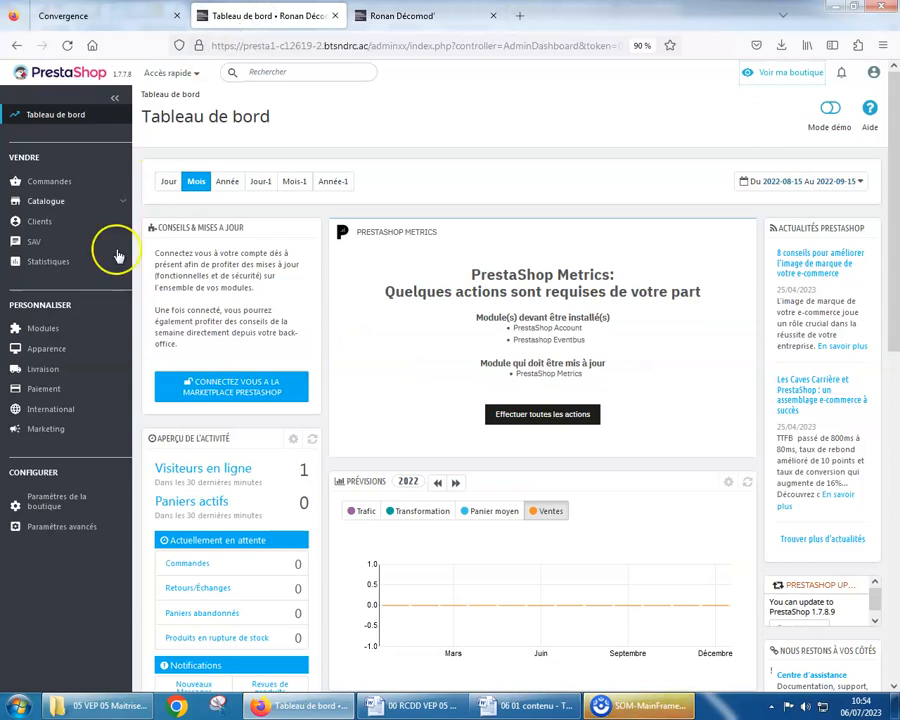
mouse_move(60, 349)
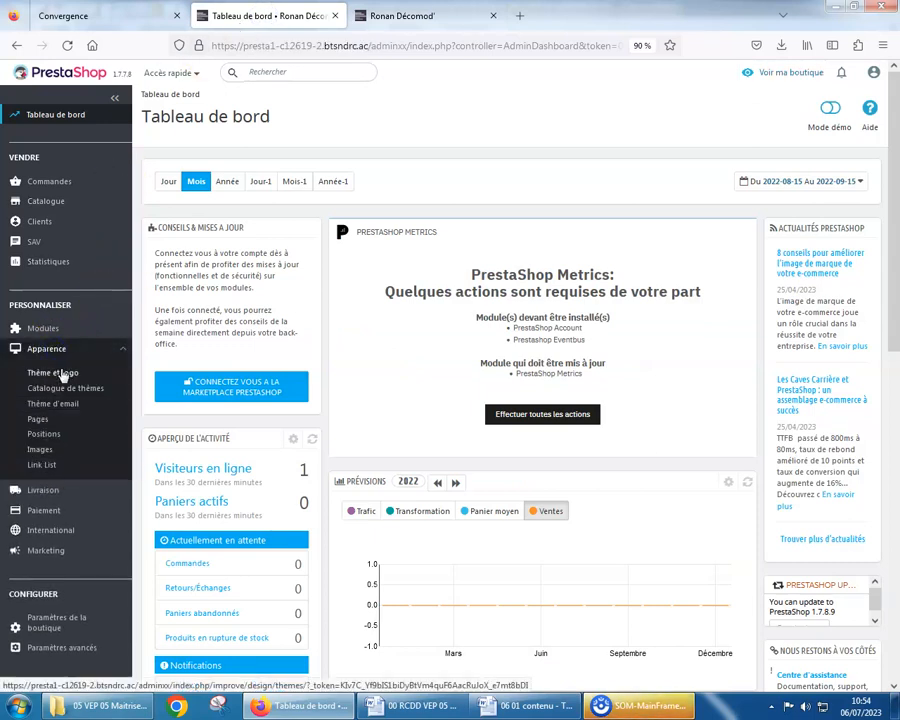
left_click(63, 372)
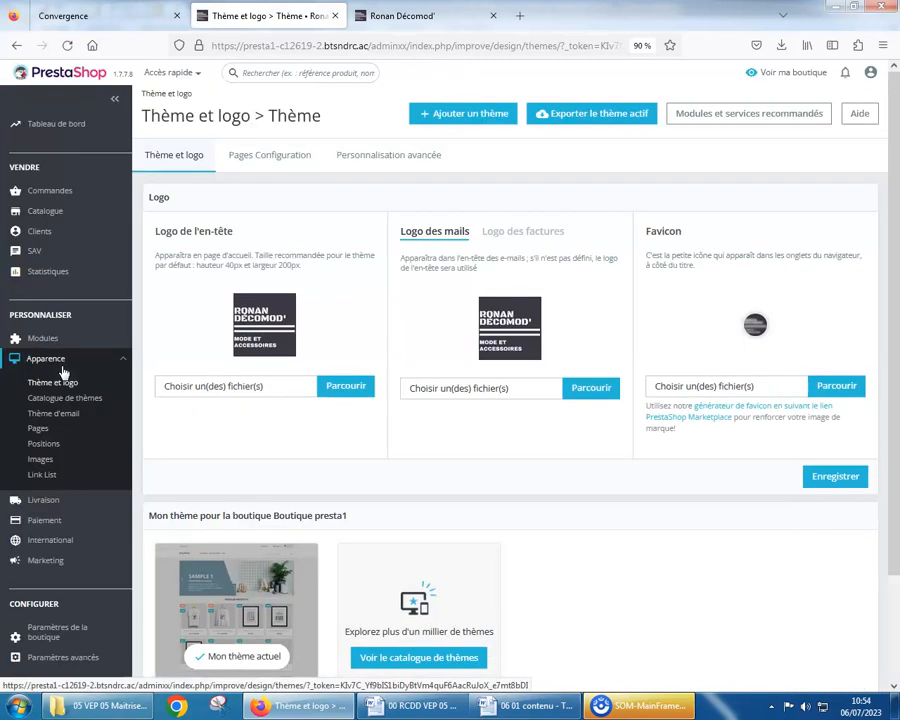
left_click(267, 158)
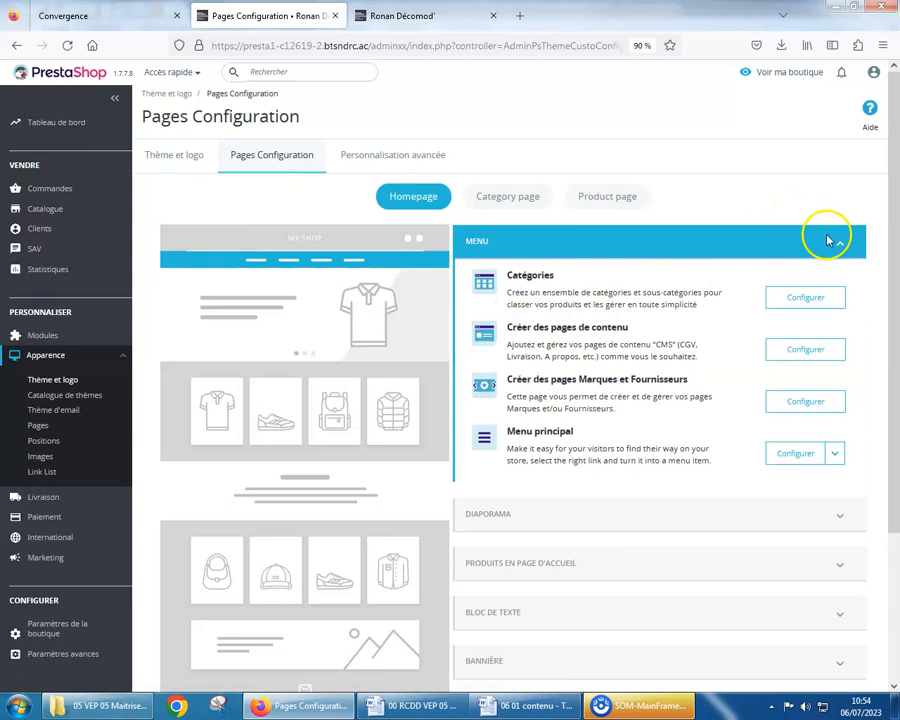
left_click(838, 243)
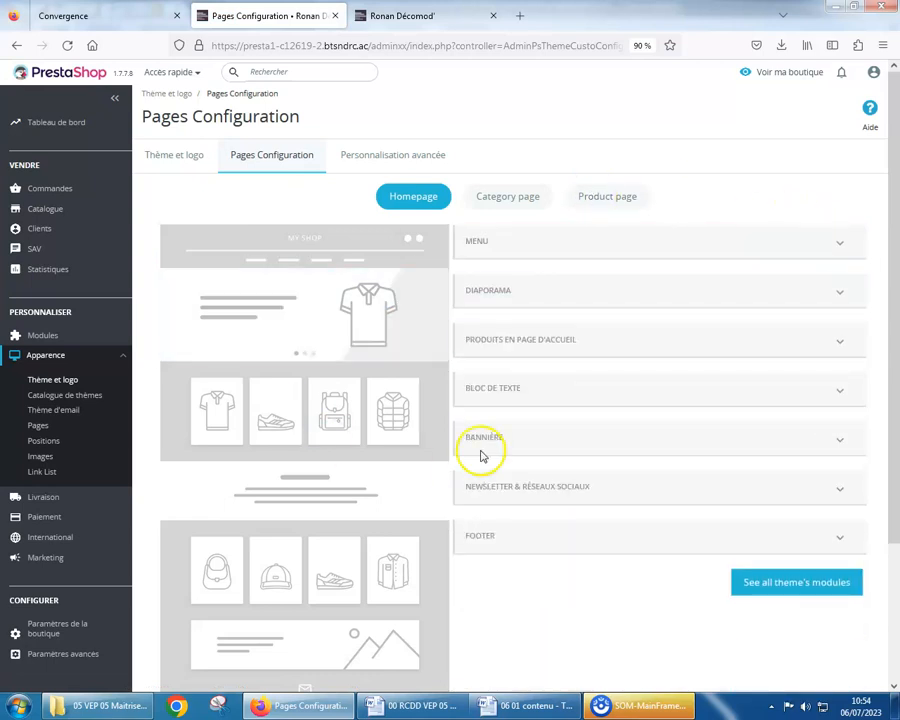
left_click(841, 390)
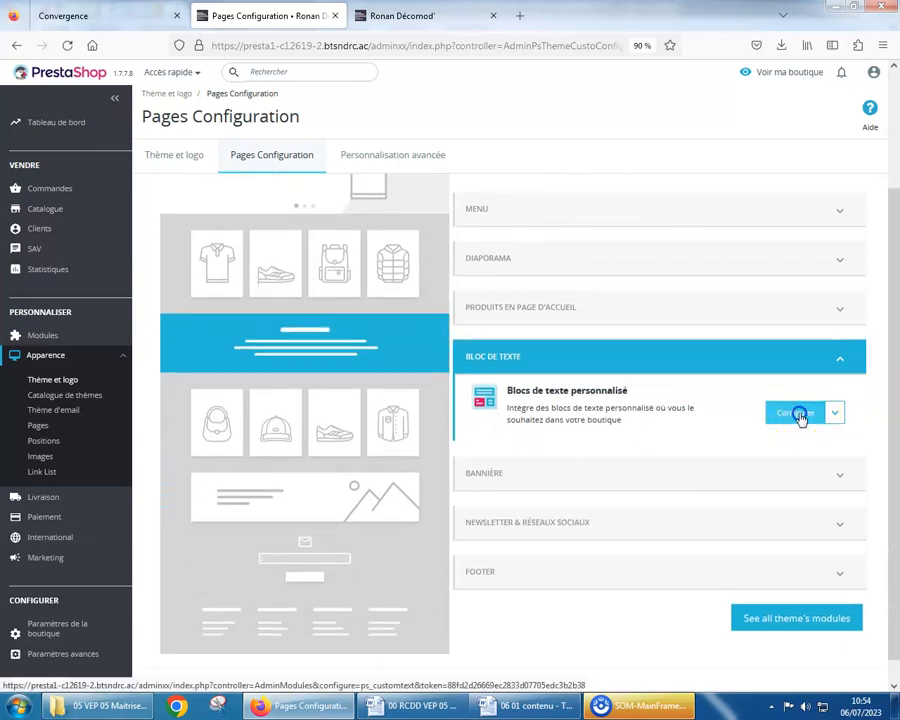
left_click(800, 416)
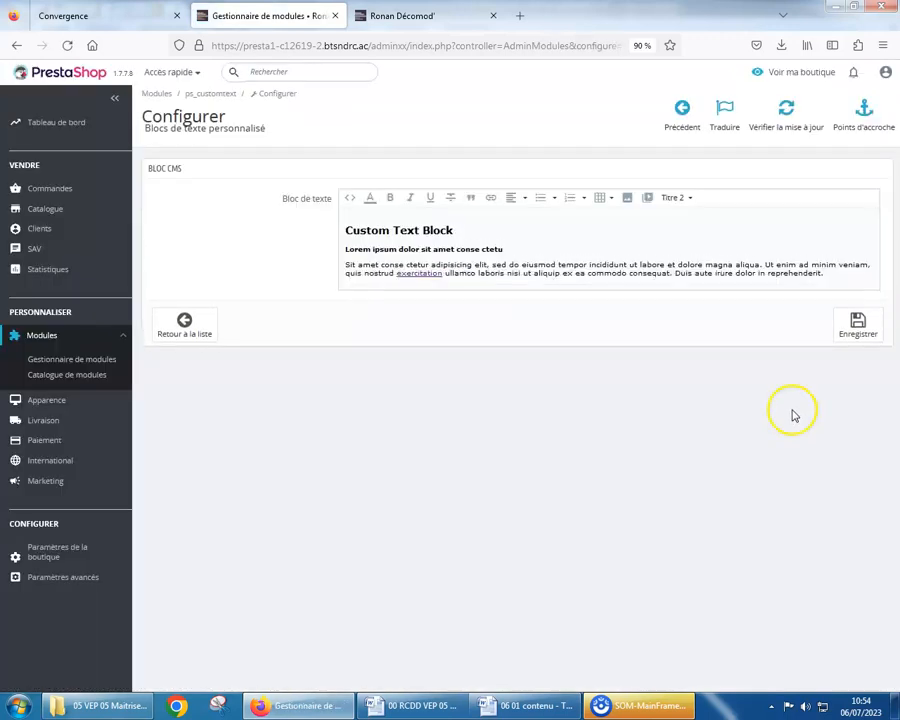
- Clear the placeholder content of the text block and copy the loyalty-card paragraph from the Word document "06 01 contenu"
left_click_drag(345, 230, 835, 280)
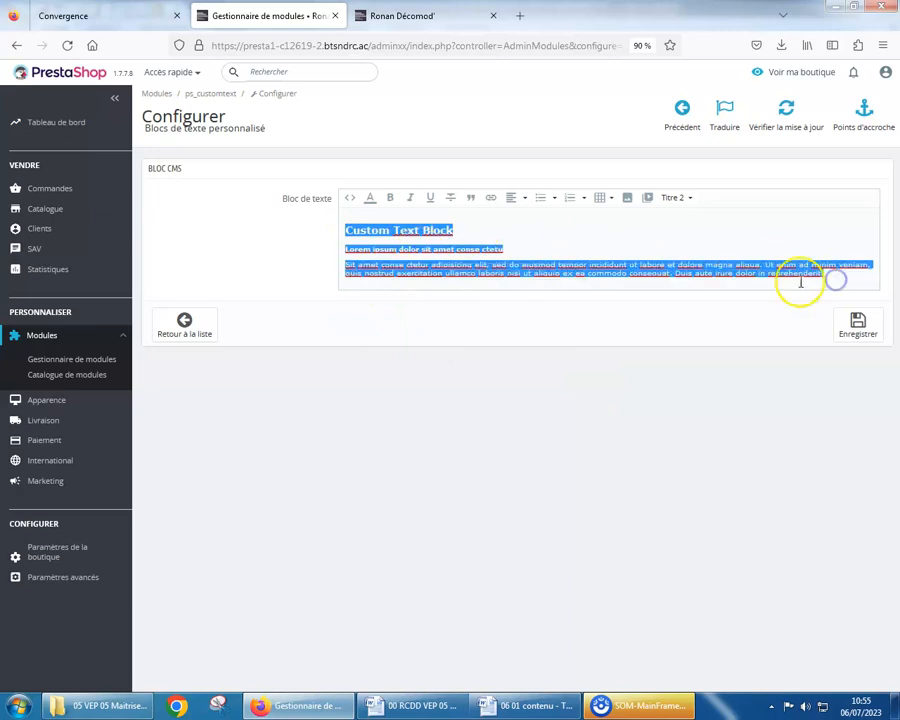
key("Delete")
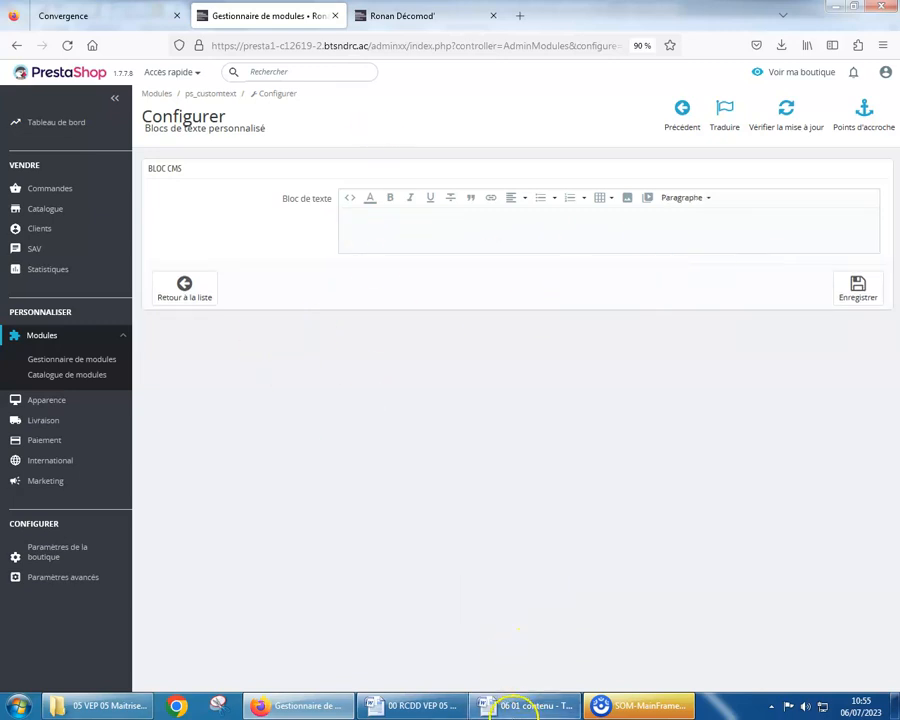
left_click(522, 706)
left_click_drag(33, 314, 476, 384)
key("ctrl+c")
right_click(383, 341)
left_click(428, 358)
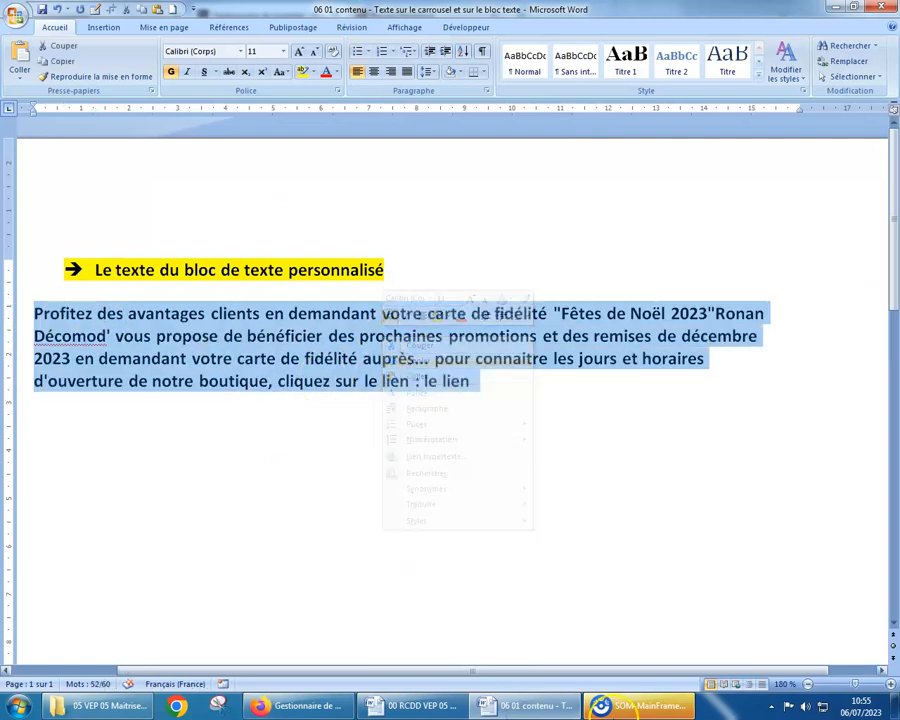
- Paste the copied loyalty-card paragraph into the empty text block in the Firefox back office
left_click(288, 706)
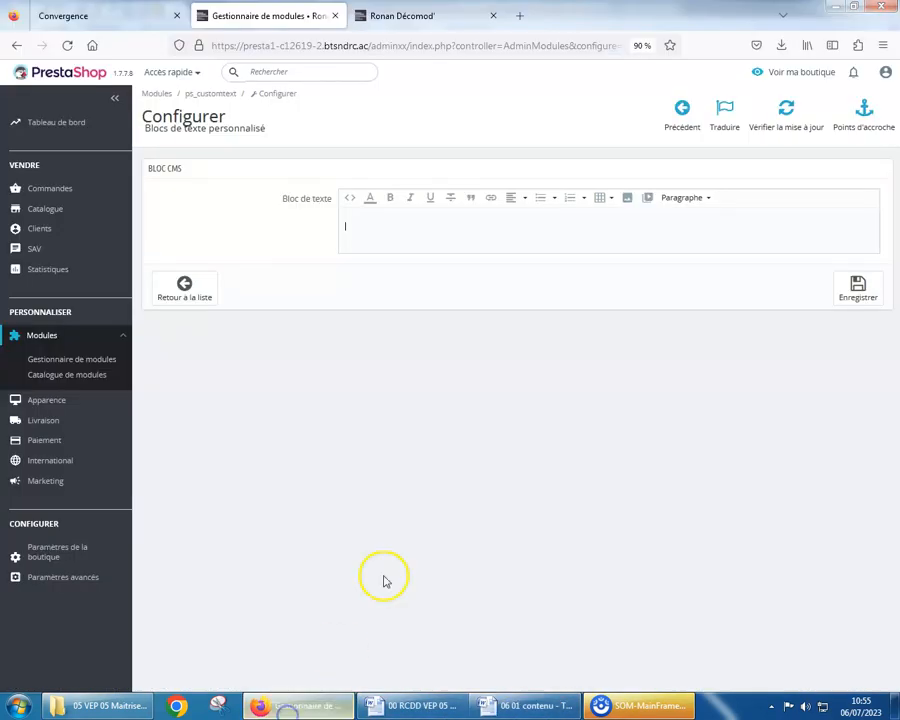
right_click(382, 235)
left_click(358, 220)
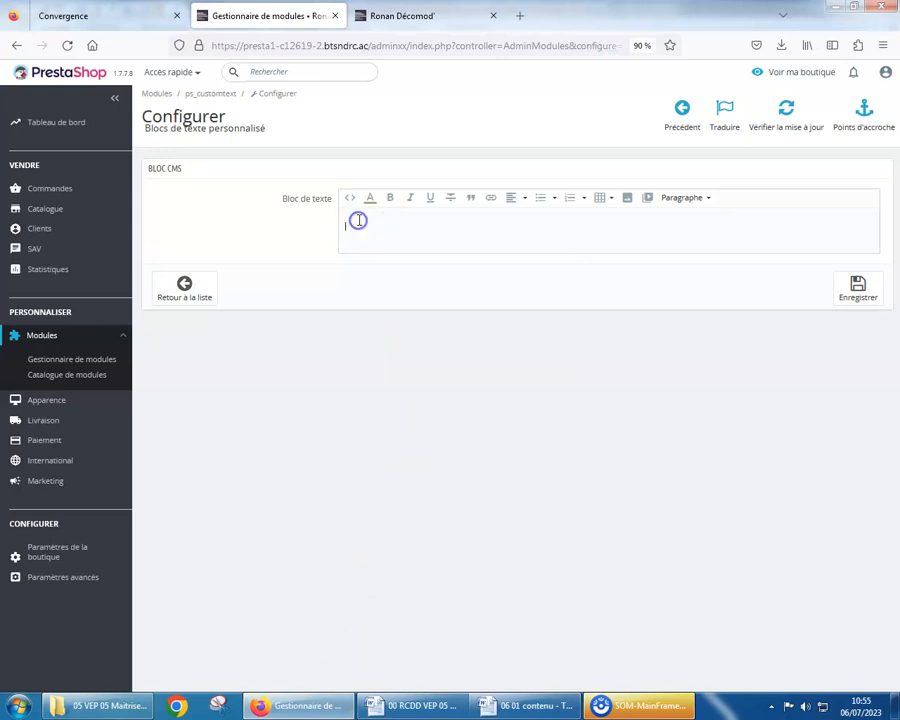
right_click(357, 219)
left_click(393, 296)
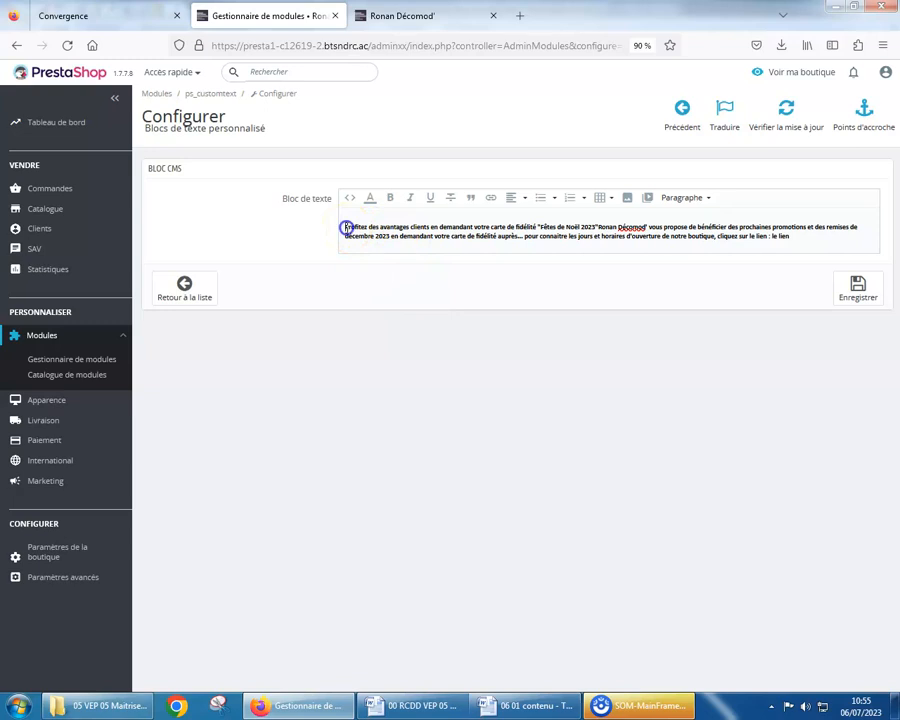
- Format the whole pasted paragraph as Titre 1 with red text and save the text block
left_click_drag(481, 229, 795, 239)
left_click(707, 198)
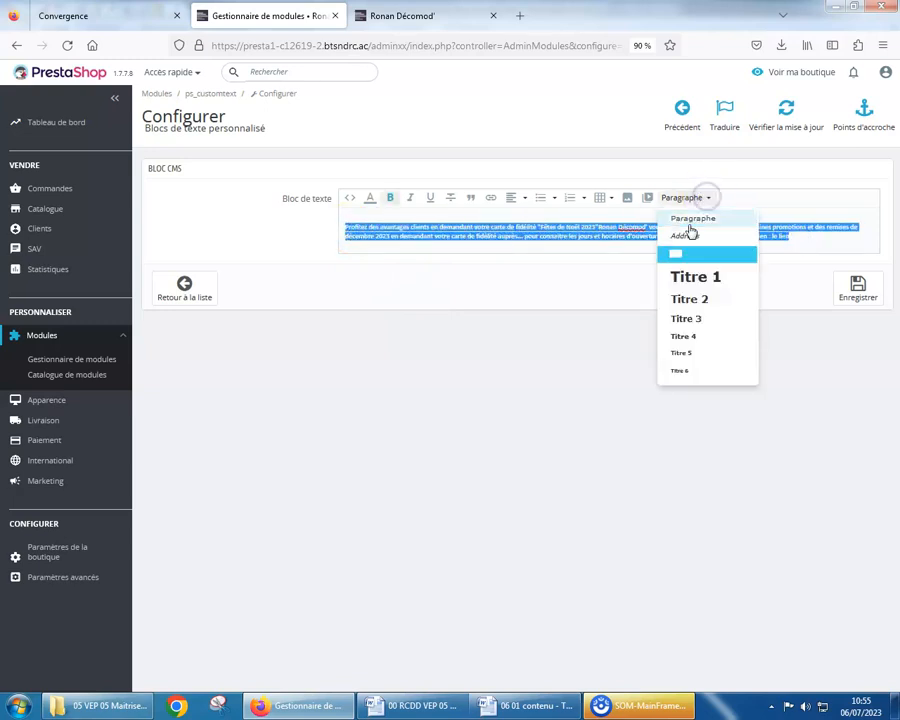
left_click(683, 276)
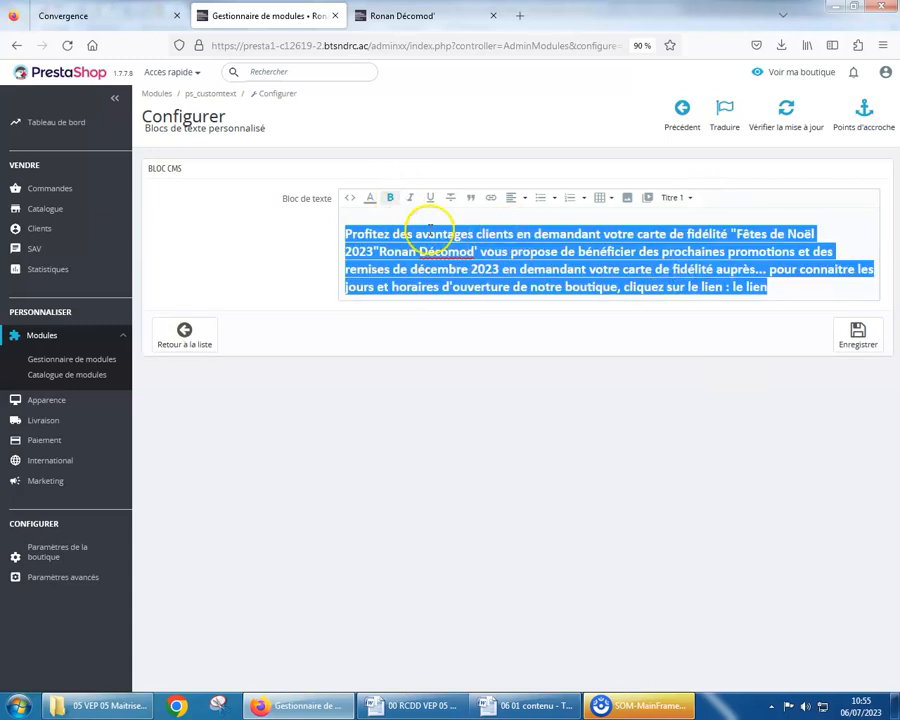
left_click(371, 199)
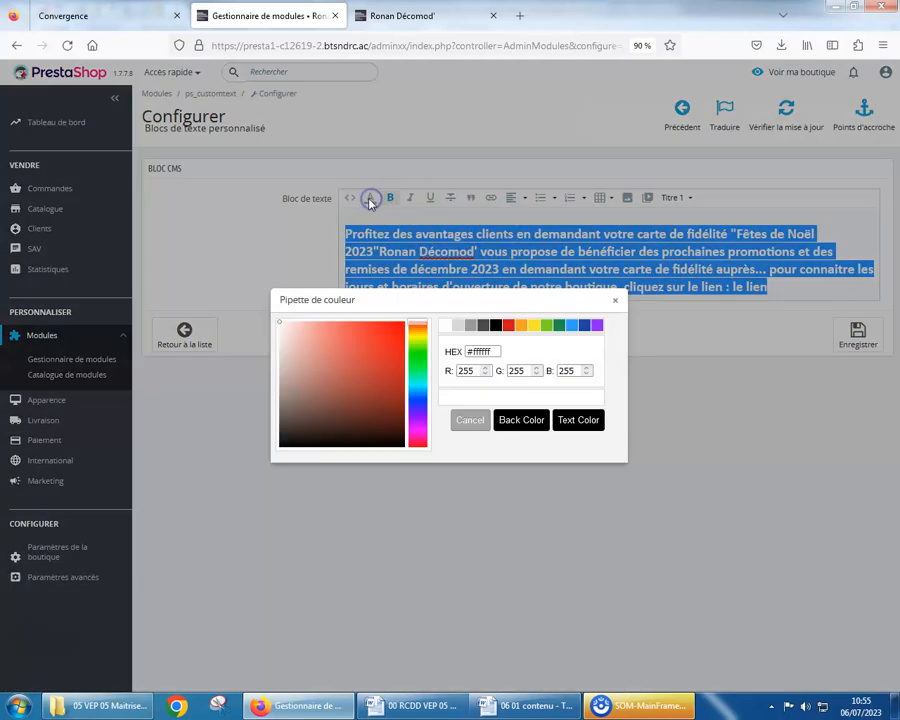
left_click(508, 326)
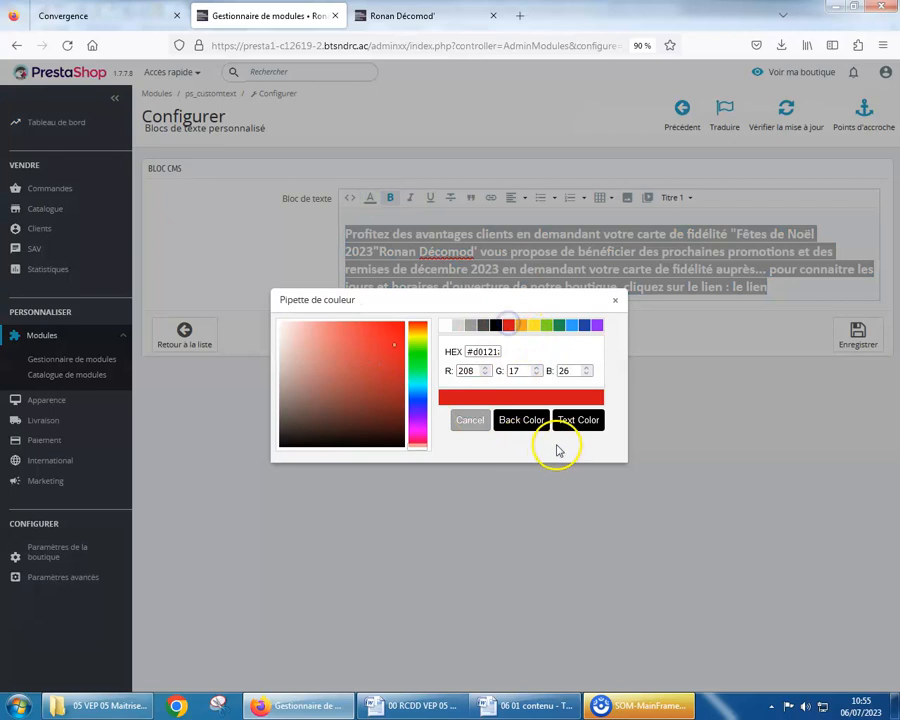
left_click(581, 424)
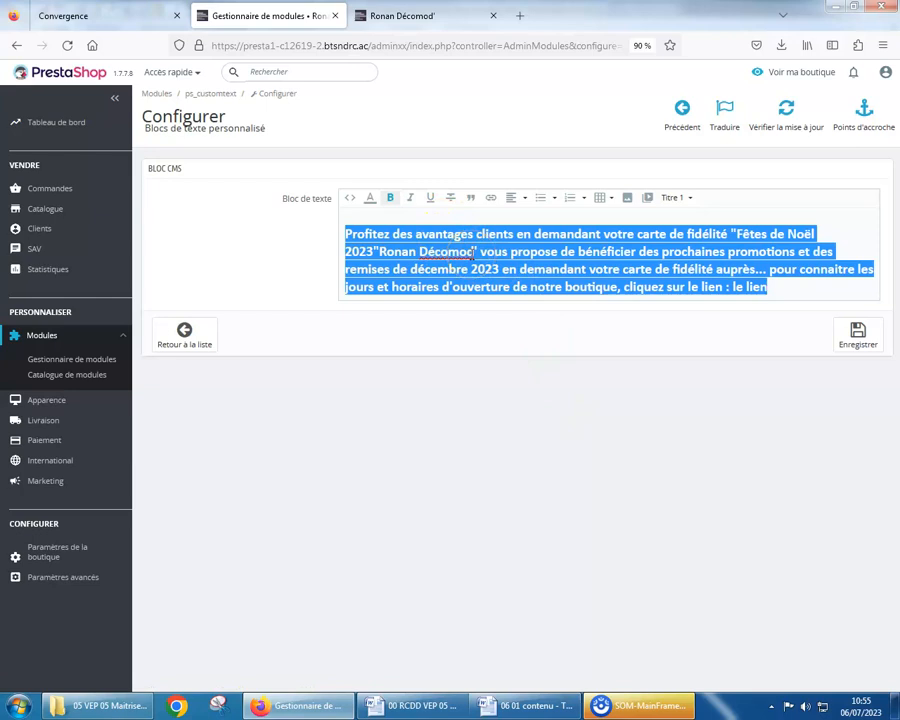
left_click(858, 342)
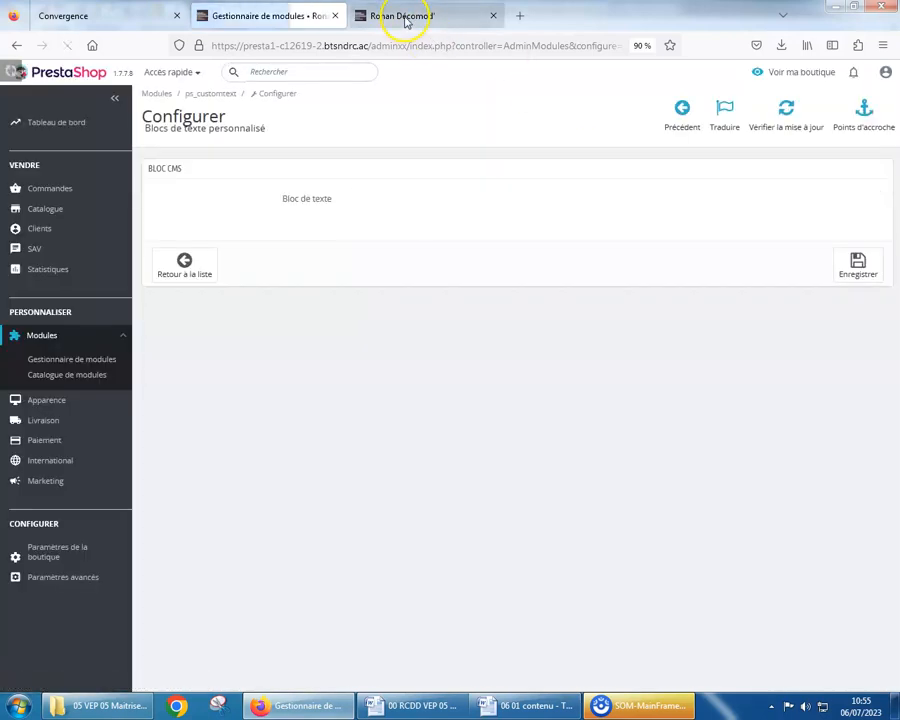
- Reload the shop's homepage and check the custom text block below the banner
left_click(402, 17)
key("F5")
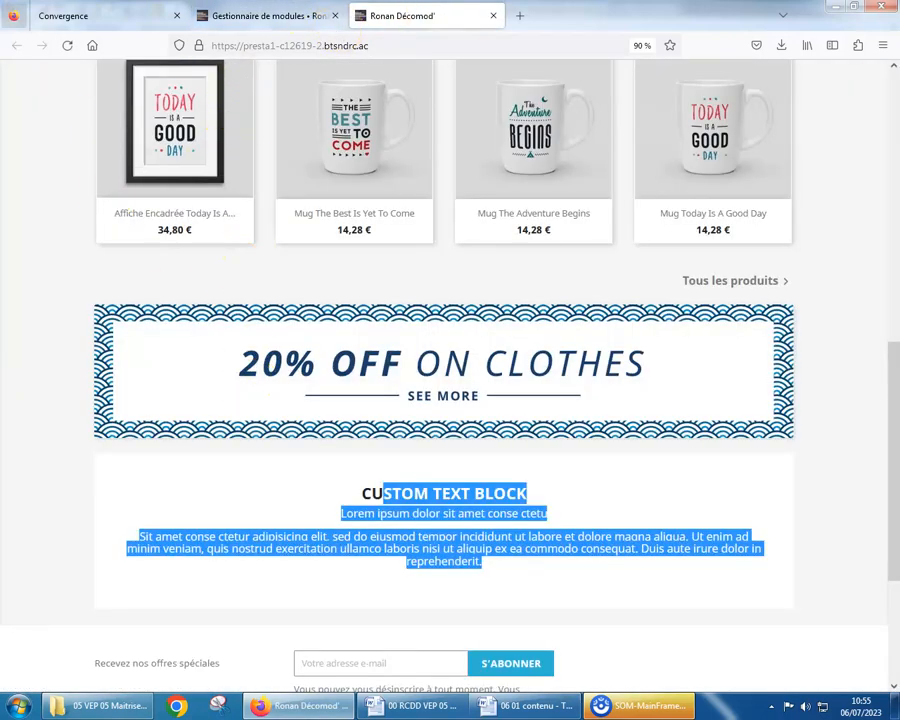
scroll(300, 490, "down", 2)
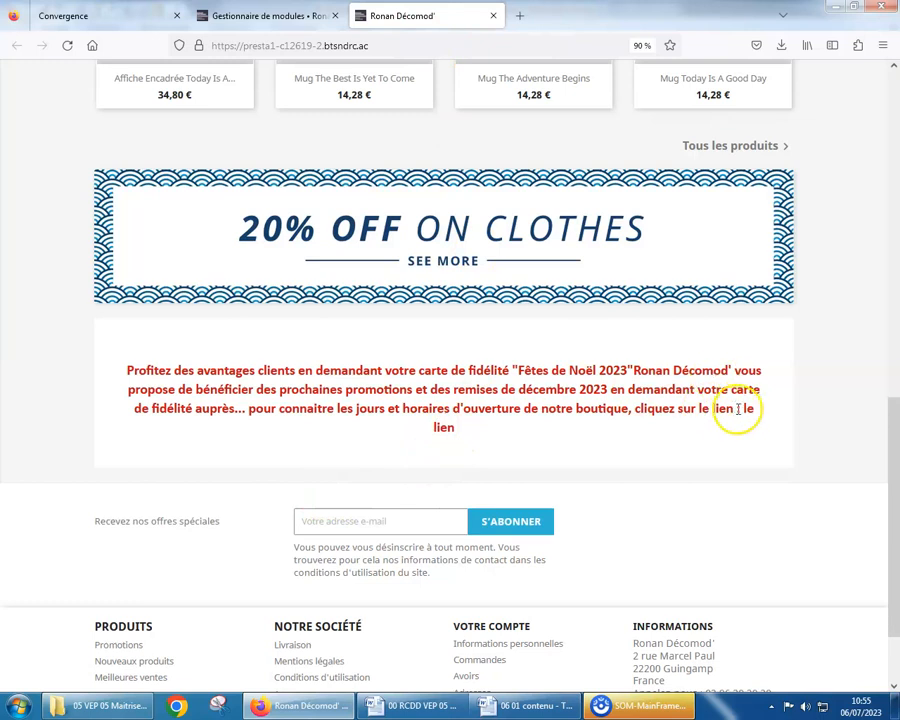
- Open the shop's Magasins page from the homepage footer and copy its web address
left_click(292, 16)
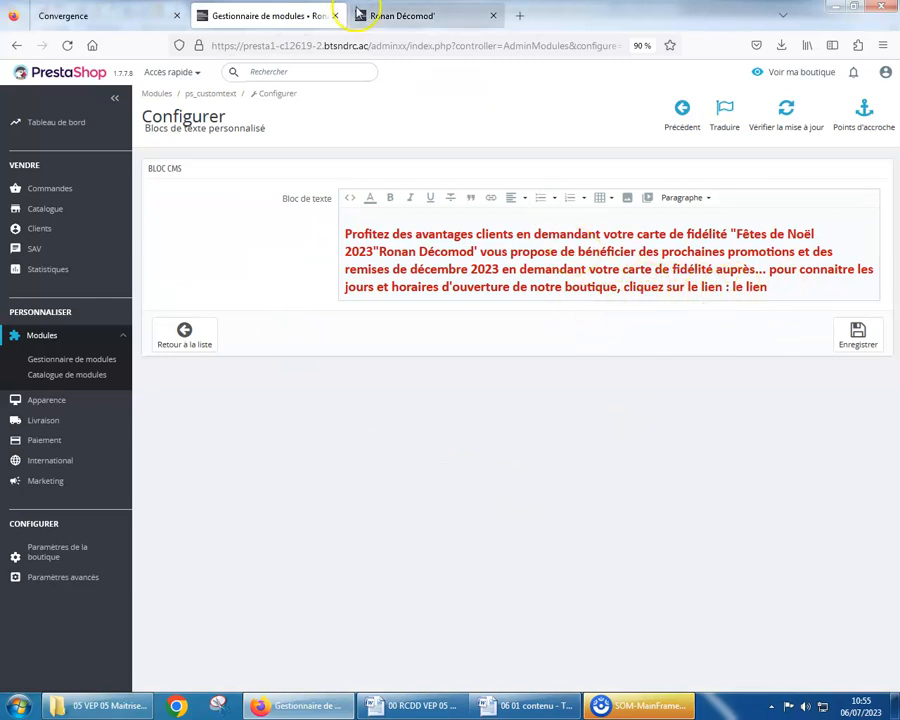
left_click(390, 17)
scroll(410, 660, "down", 2)
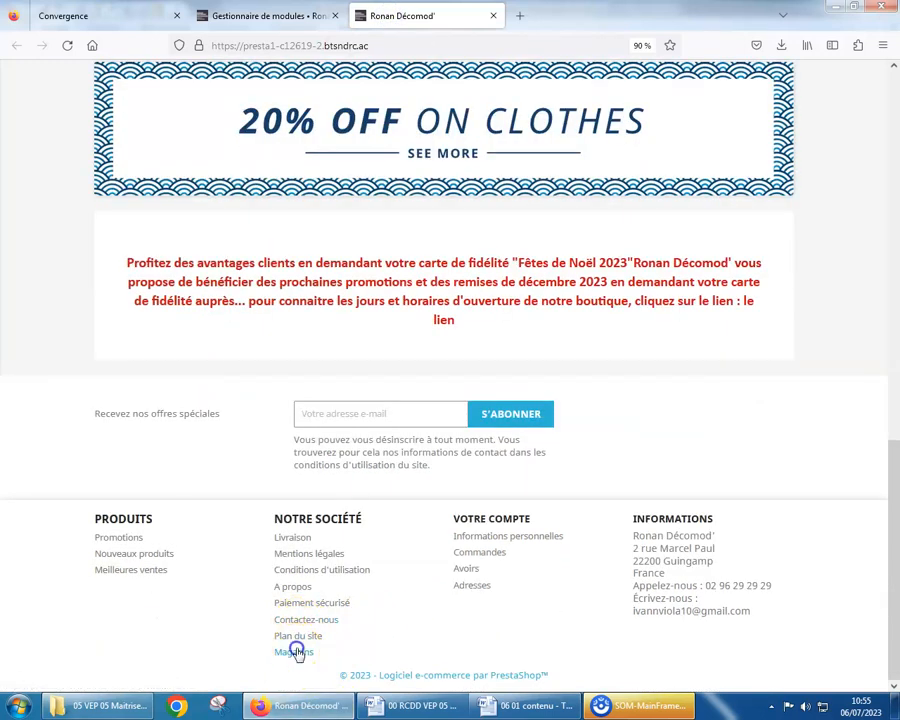
left_click(295, 650)
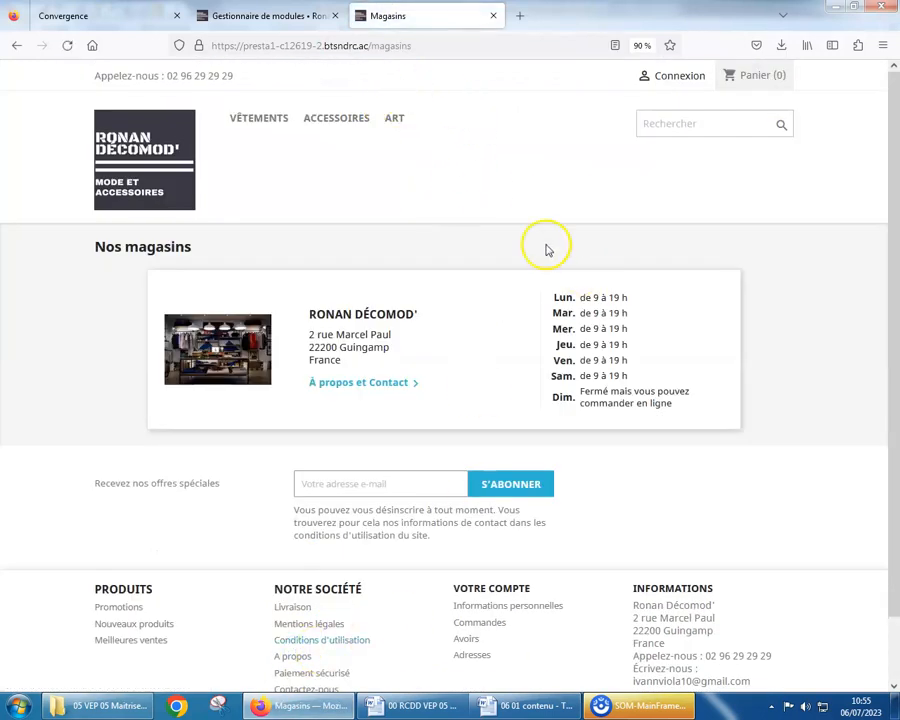
left_click(456, 46)
key("ctrl+c")
right_click(458, 50)
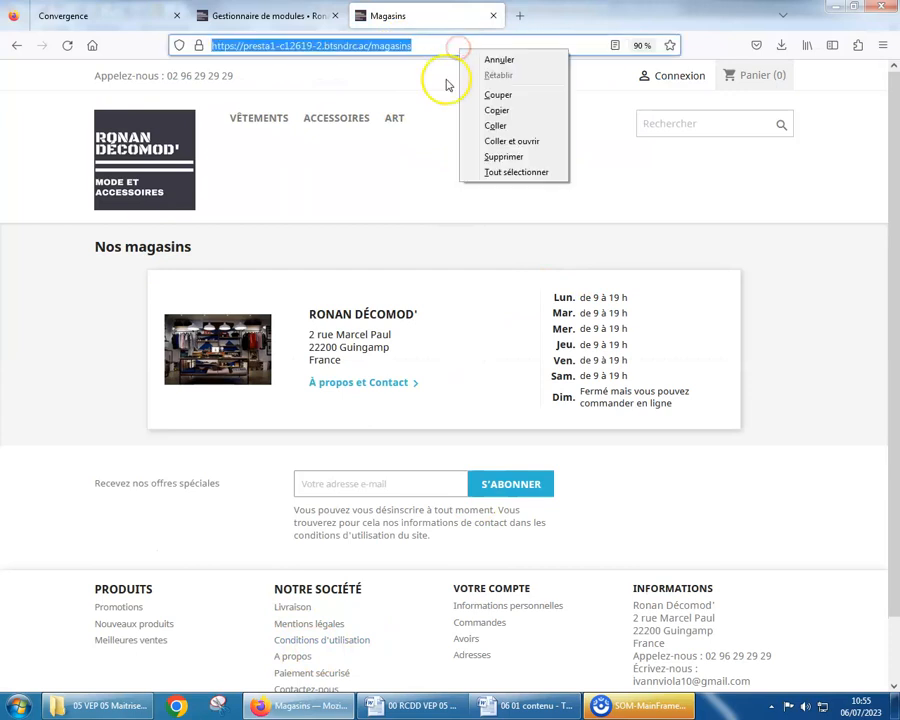
left_click(497, 110)
- Start a link on the words "le lien" in the text block, with the copied Magasins page address as its URL
left_click(258, 12)
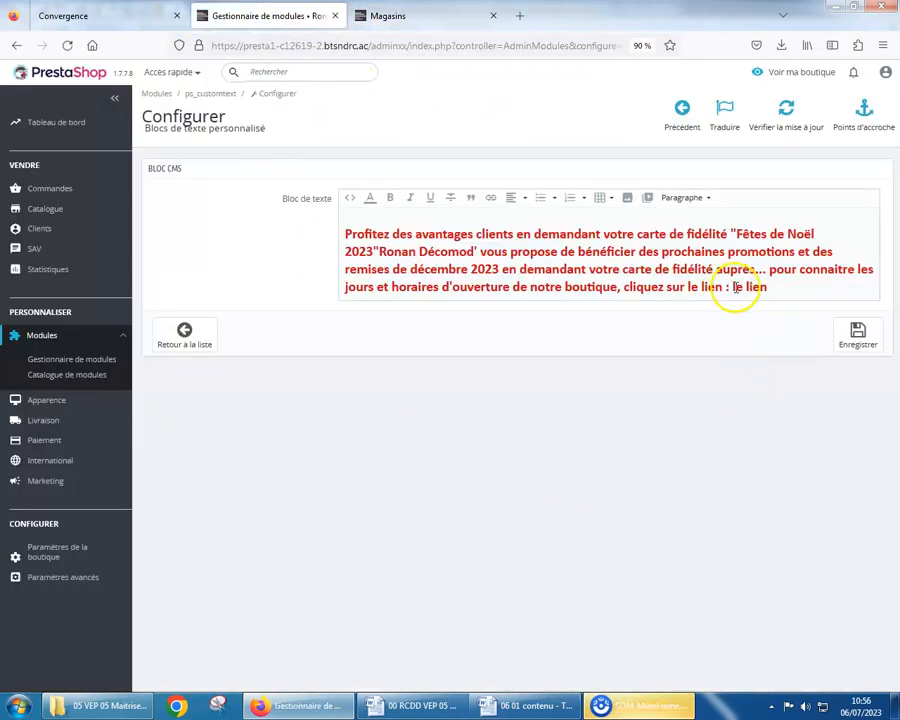
left_click_drag(733, 287, 768, 287)
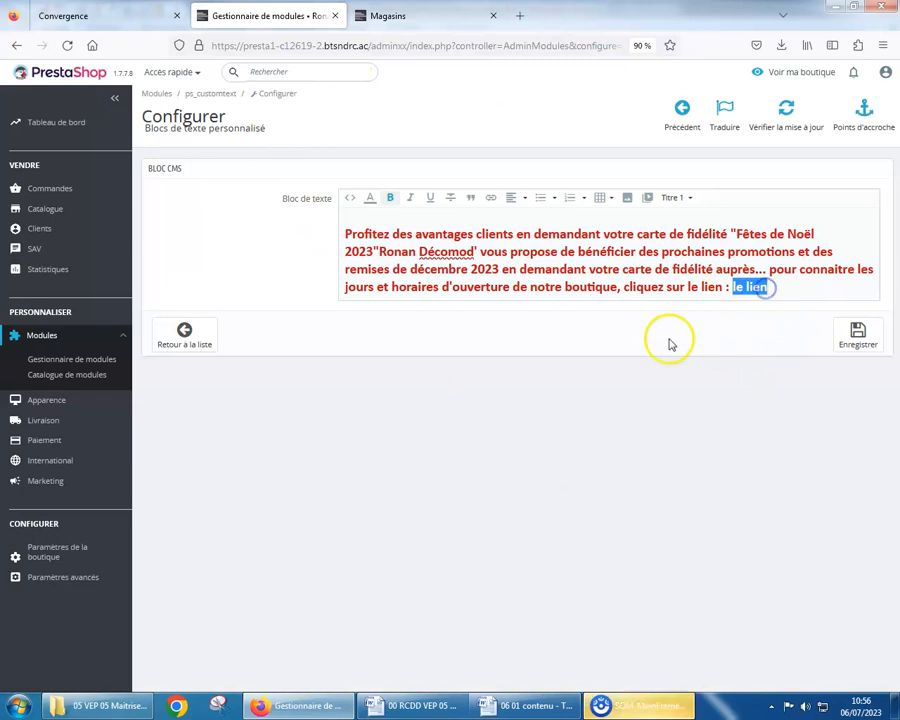
left_click(490, 197)
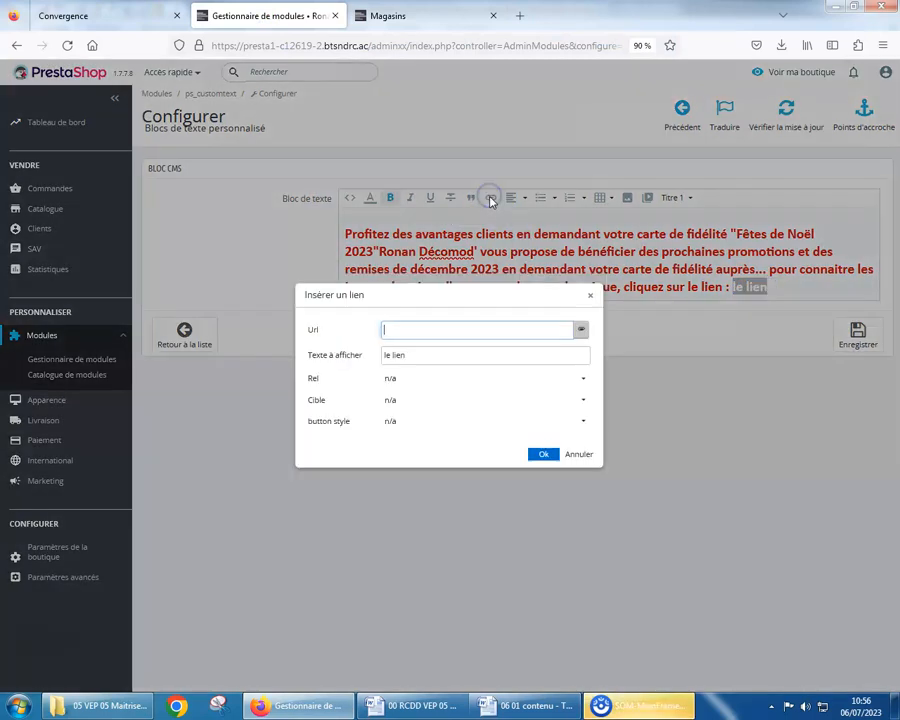
right_click(404, 331)
left_click(441, 409)
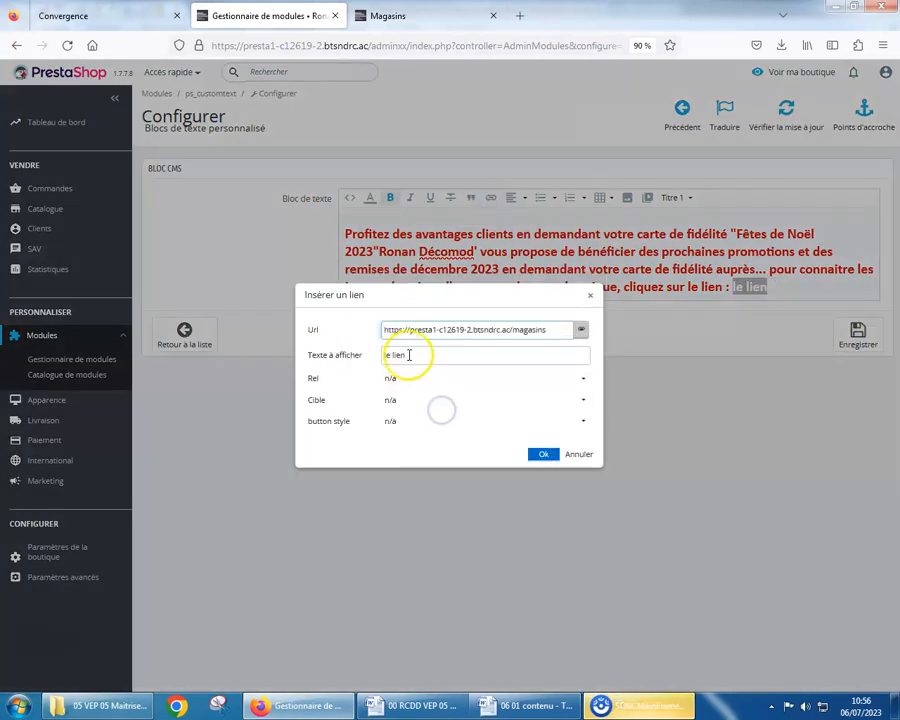
- Set the link's target to Nouvelle fenêtre and its button style to button, and insert it
left_click(583, 400)
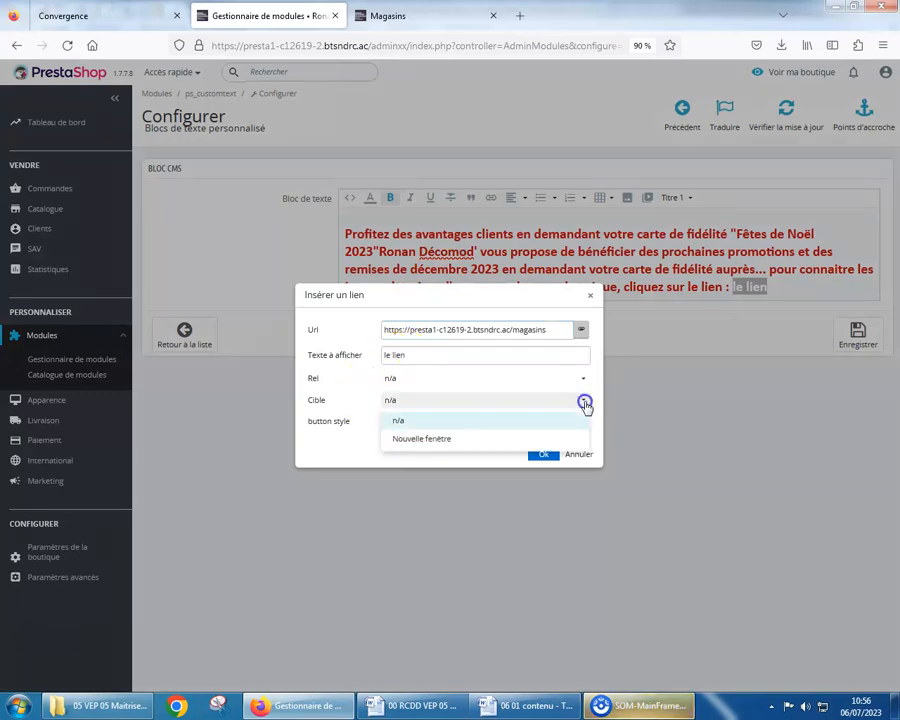
left_click(429, 440)
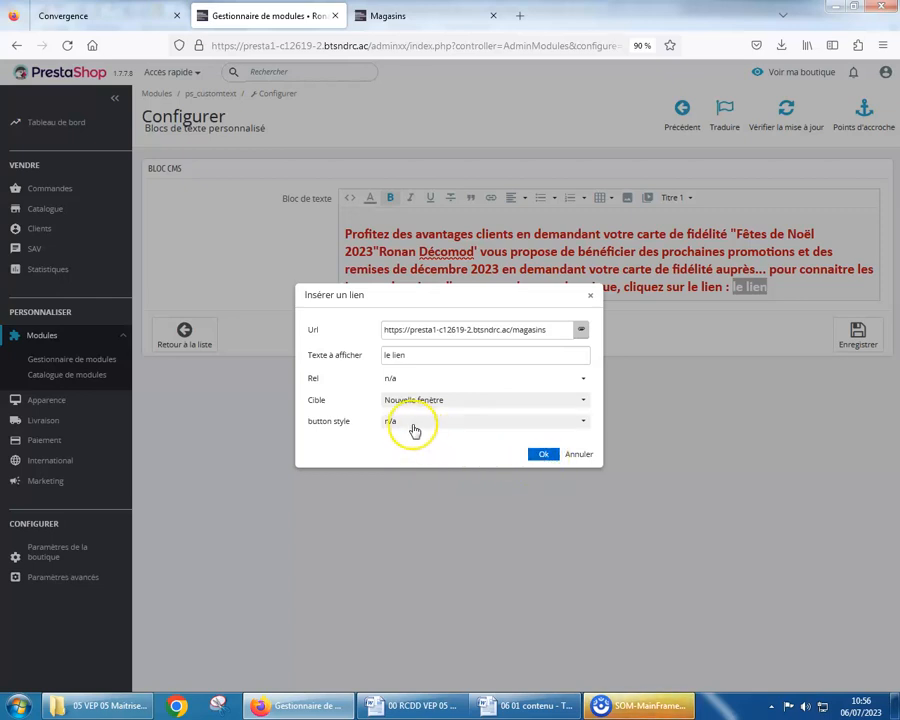
left_click(582, 421)
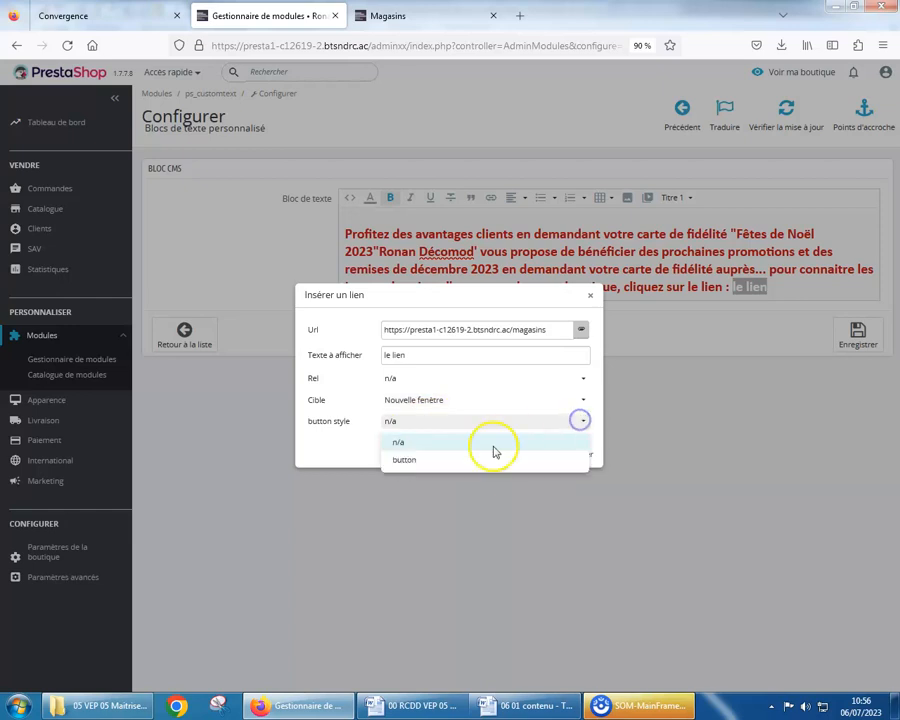
left_click(410, 460)
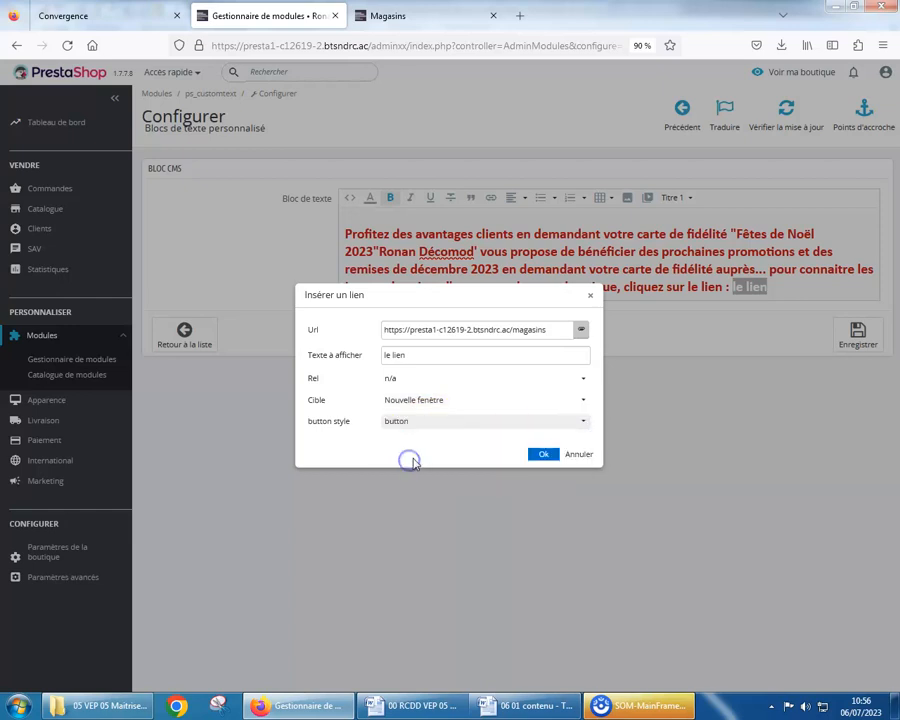
left_click(542, 455)
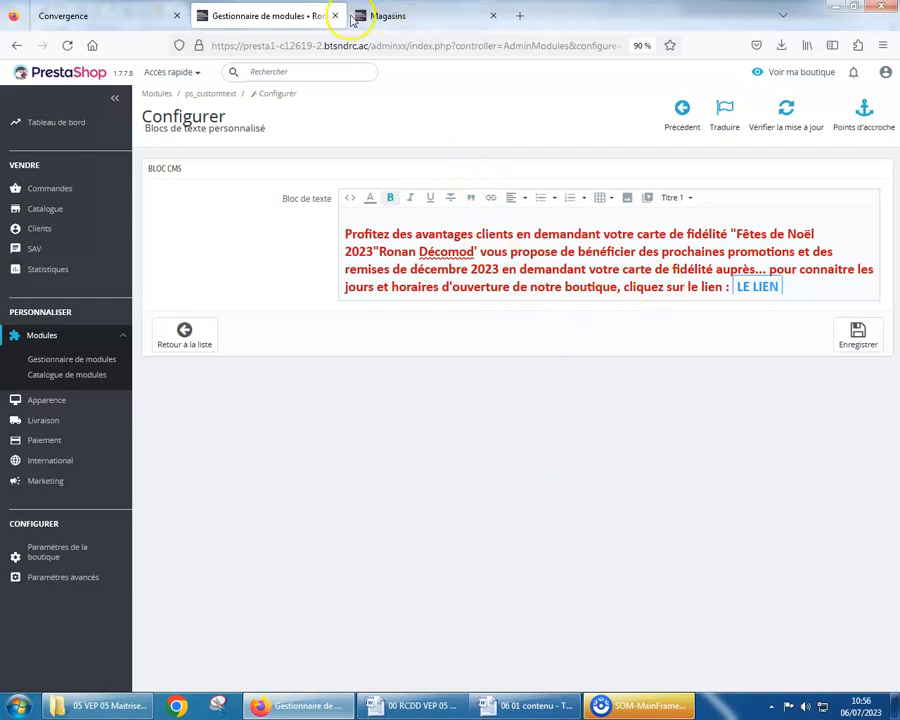
- Return to the shop's homepage from the Magasins page and check the custom text block below the banner
left_click(376, 14)
left_click(67, 45)
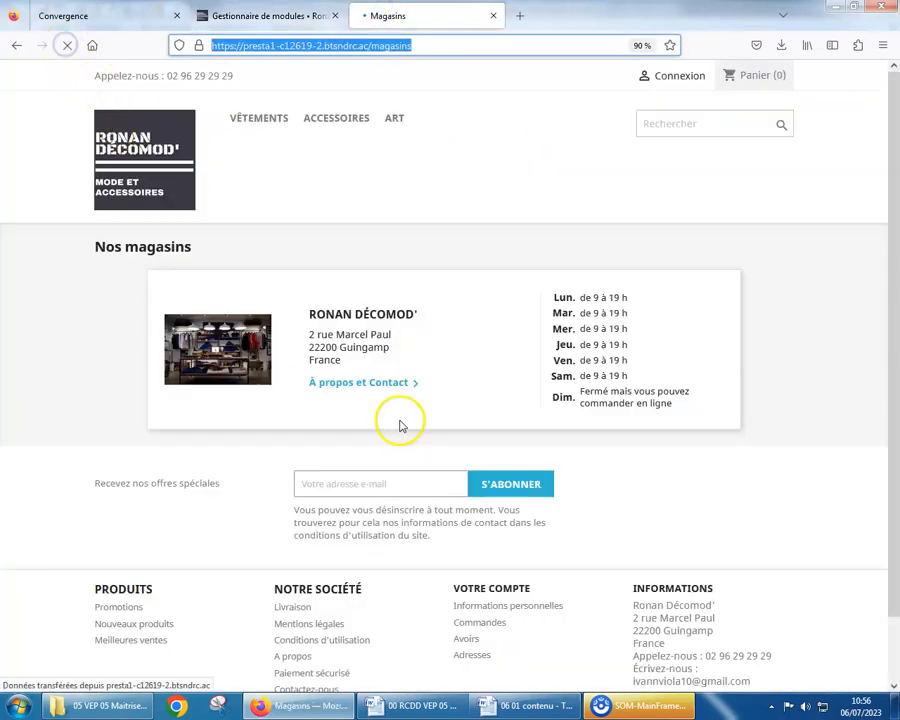
left_click(145, 130)
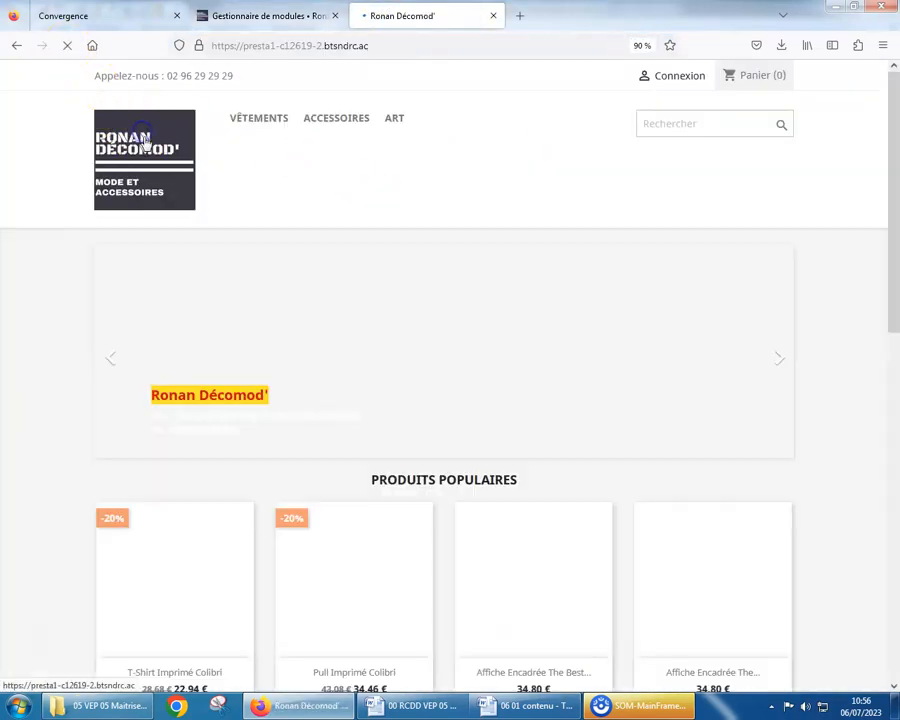
scroll(441, 345, "down", 7)
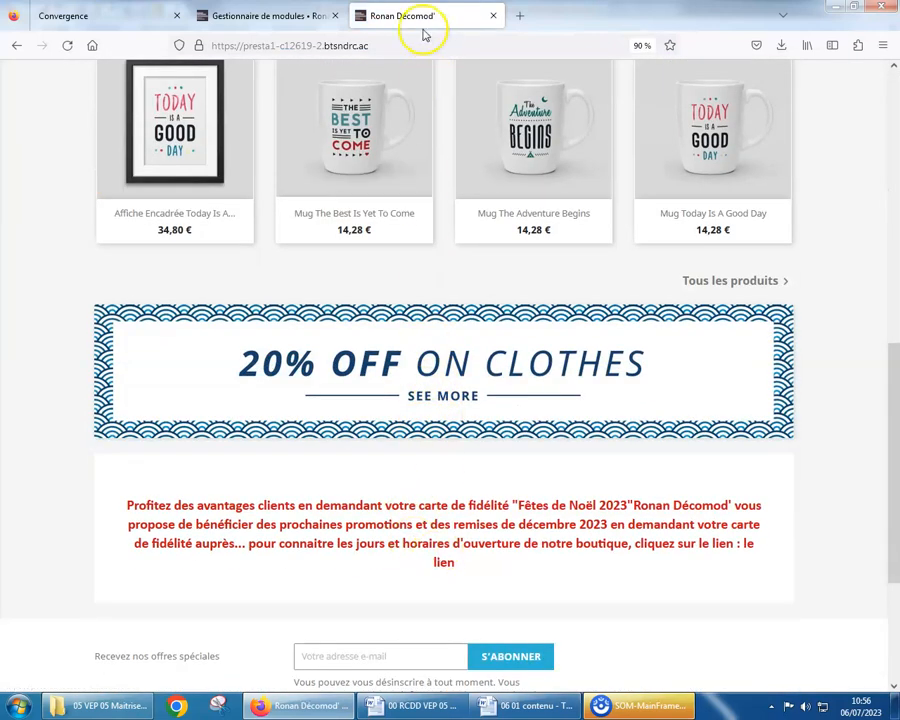
- Save the custom text block's configuration and reload the shop's homepage
left_click(267, 16)
left_click(864, 333)
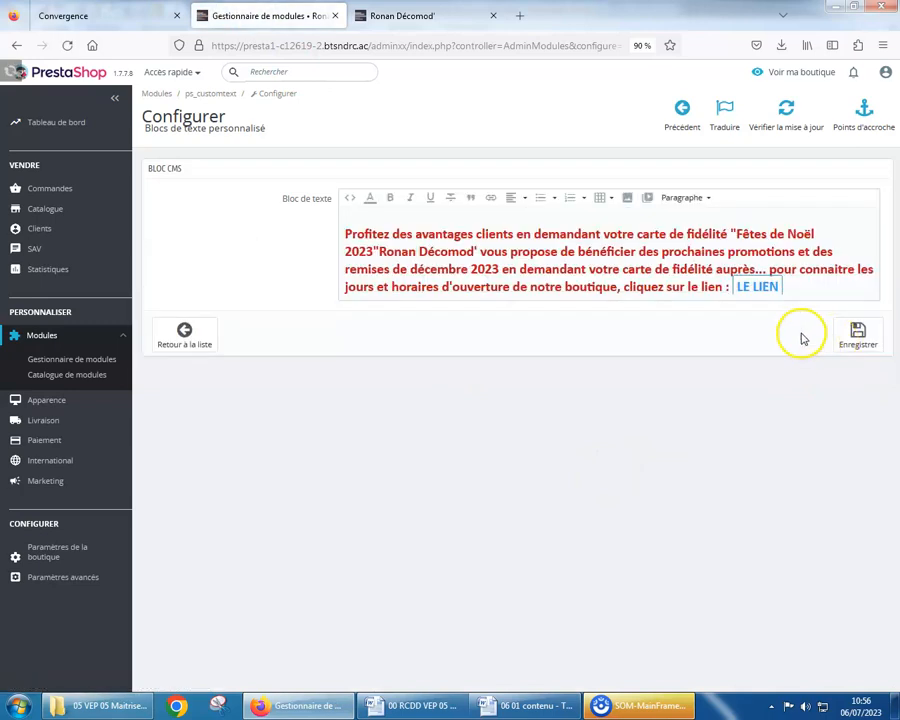
left_click(372, 16)
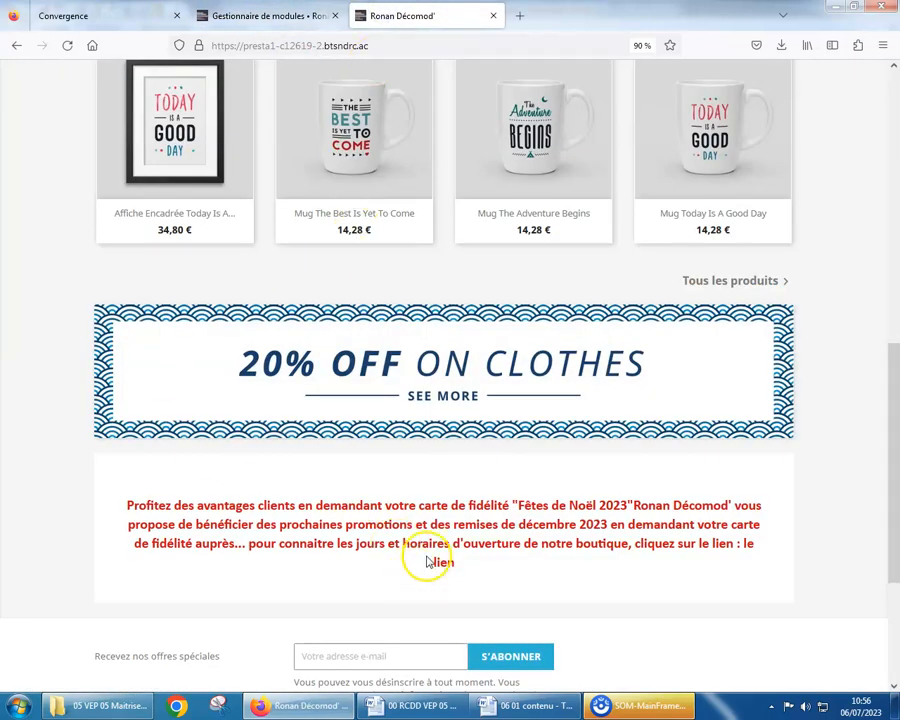
left_click(67, 45)
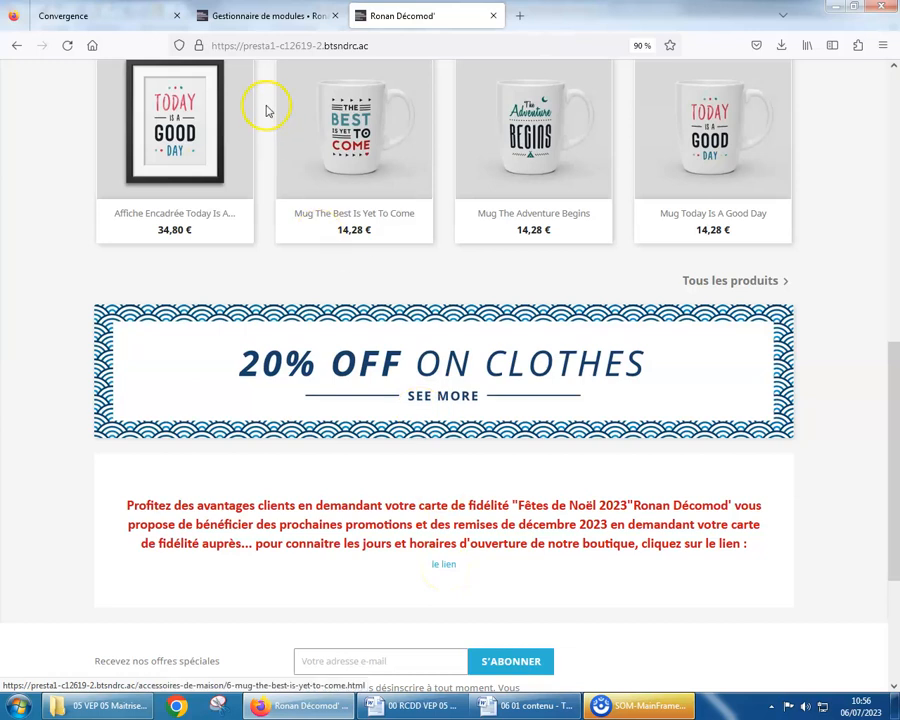
- Test the "le lien" link in the homepage's text block and close the Magasins page it opens
left_click(443, 565)
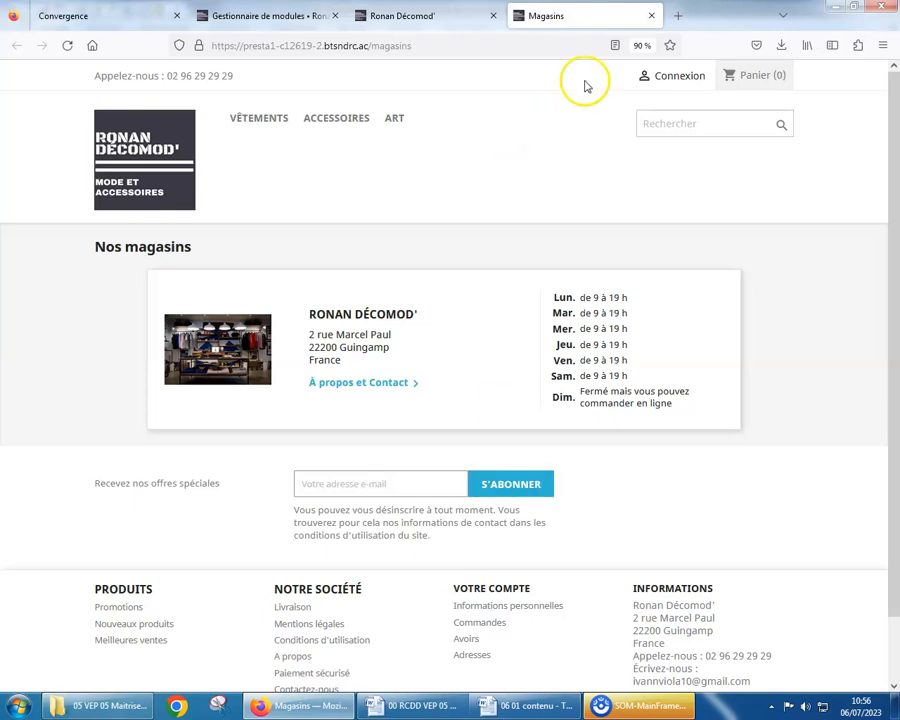
left_click(456, 18)
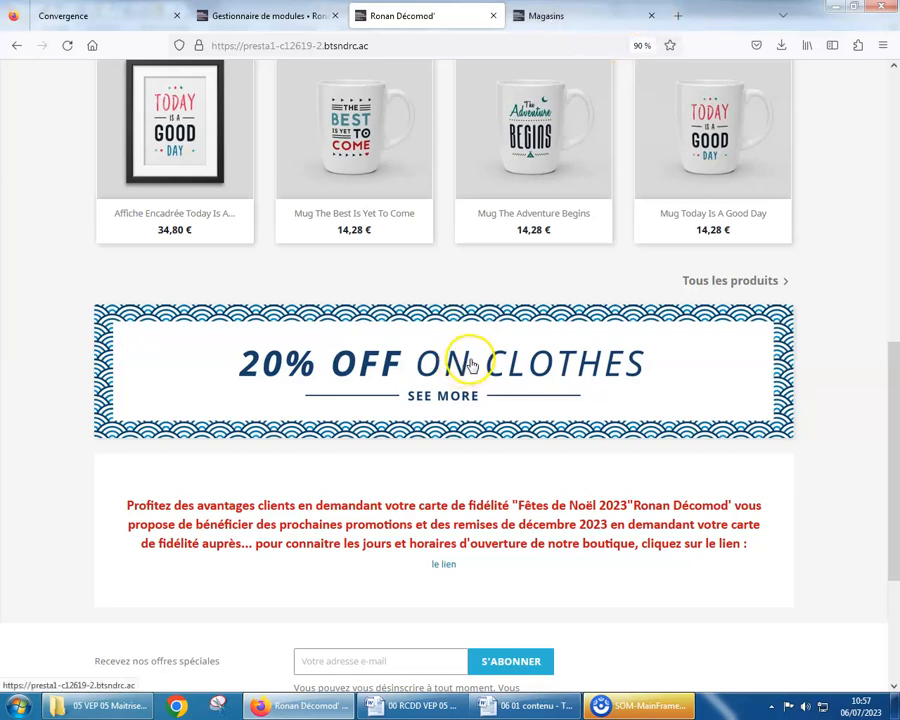
left_click(651, 16)
- Open the Bannière module's settings from the theme's homepage section in Pages Configuration
left_click(266, 16)
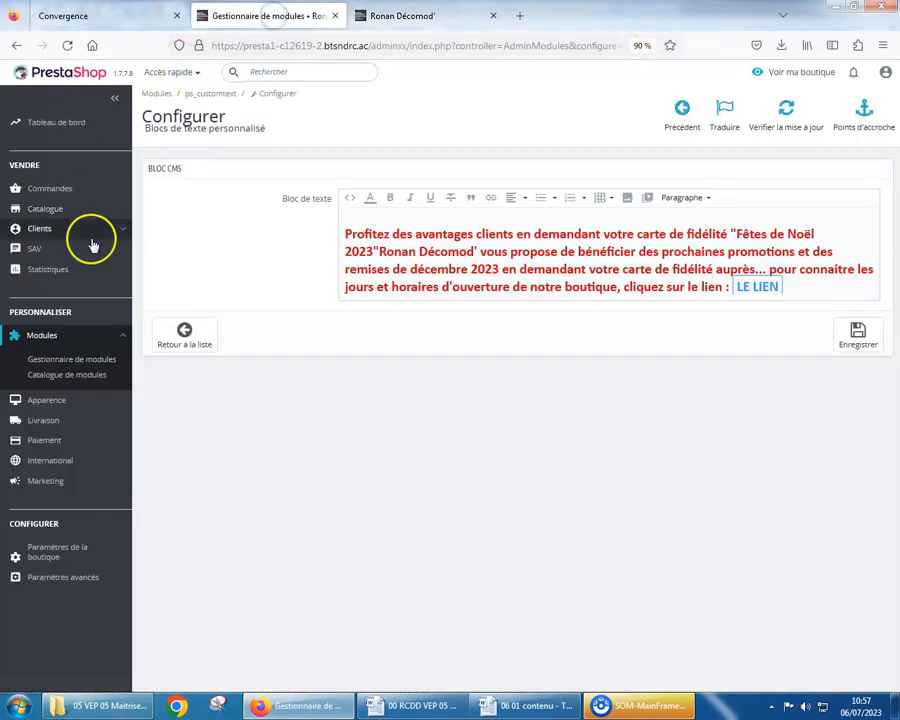
mouse_move(47, 408)
left_click(64, 380)
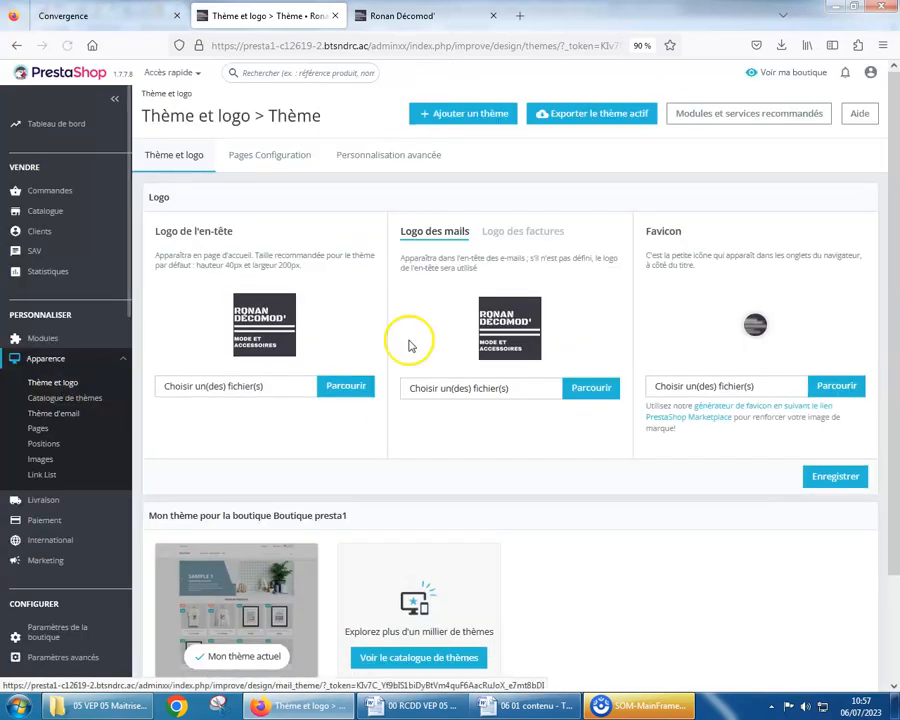
left_click(280, 156)
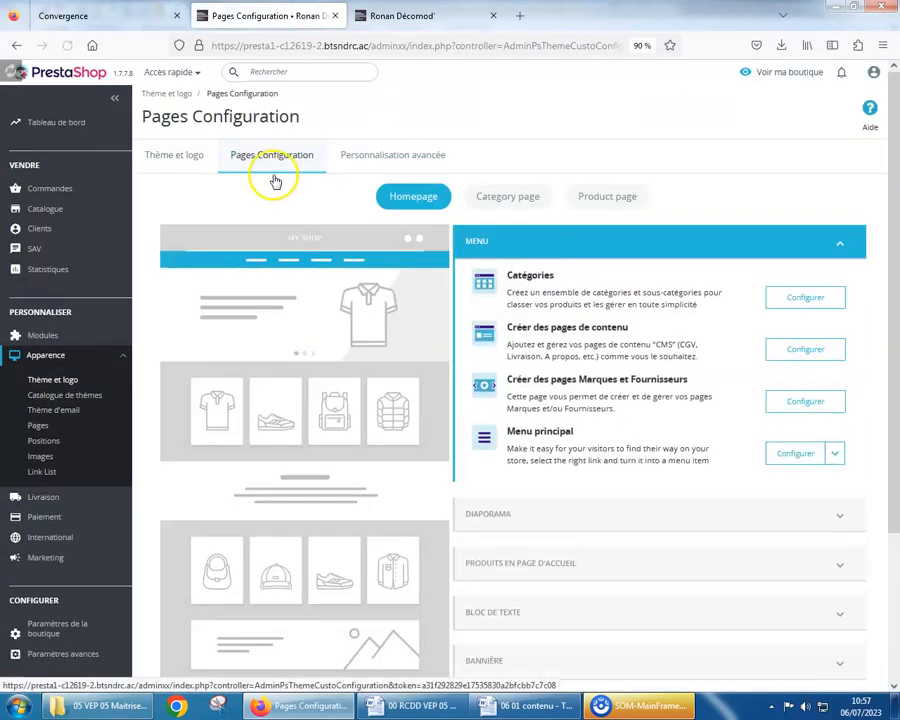
left_click(838, 243)
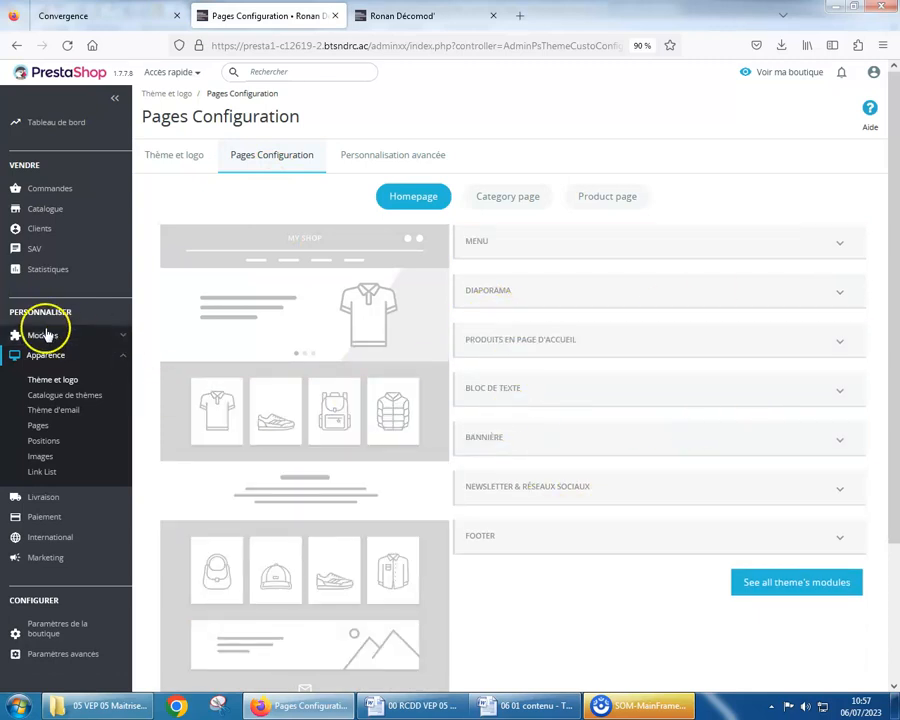
left_click(843, 442)
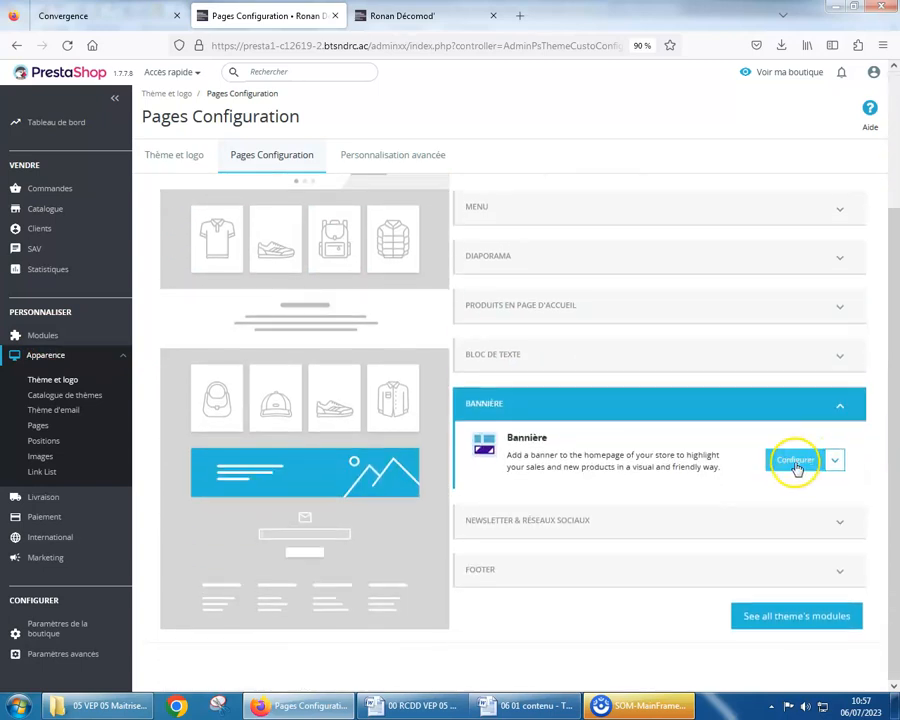
left_click(795, 461)
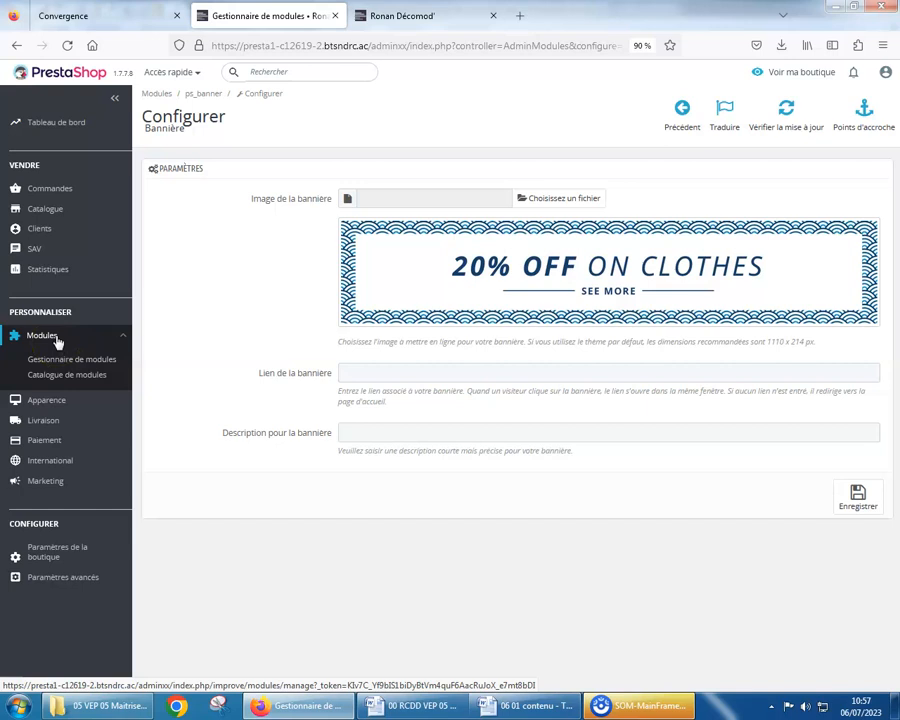
- Search the module manager for "bloc" and look through the matching modules for the custom text blocks
left_click(74, 364)
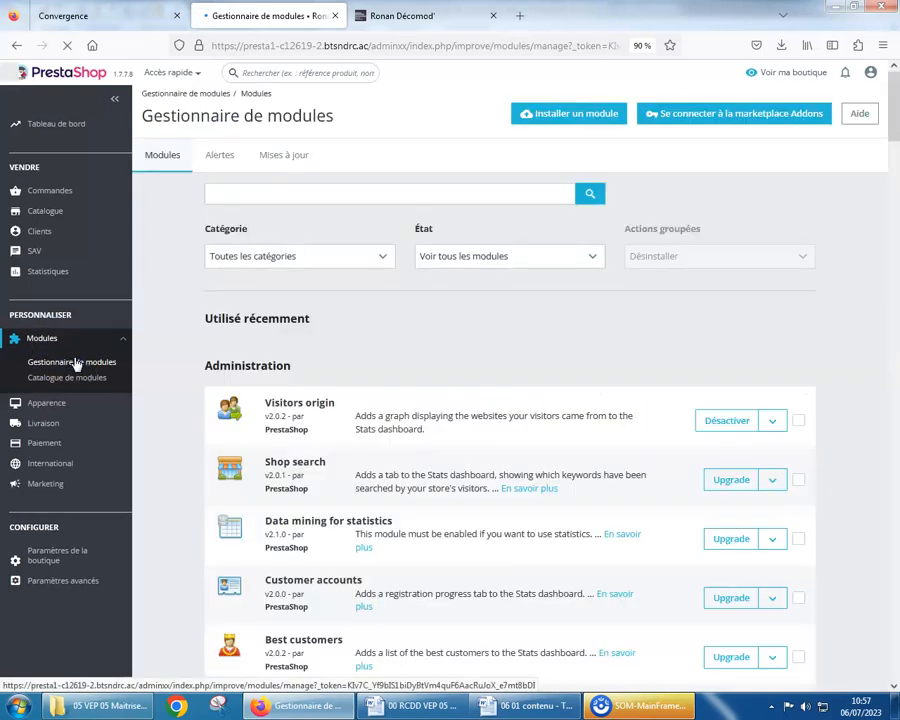
left_click(250, 194)
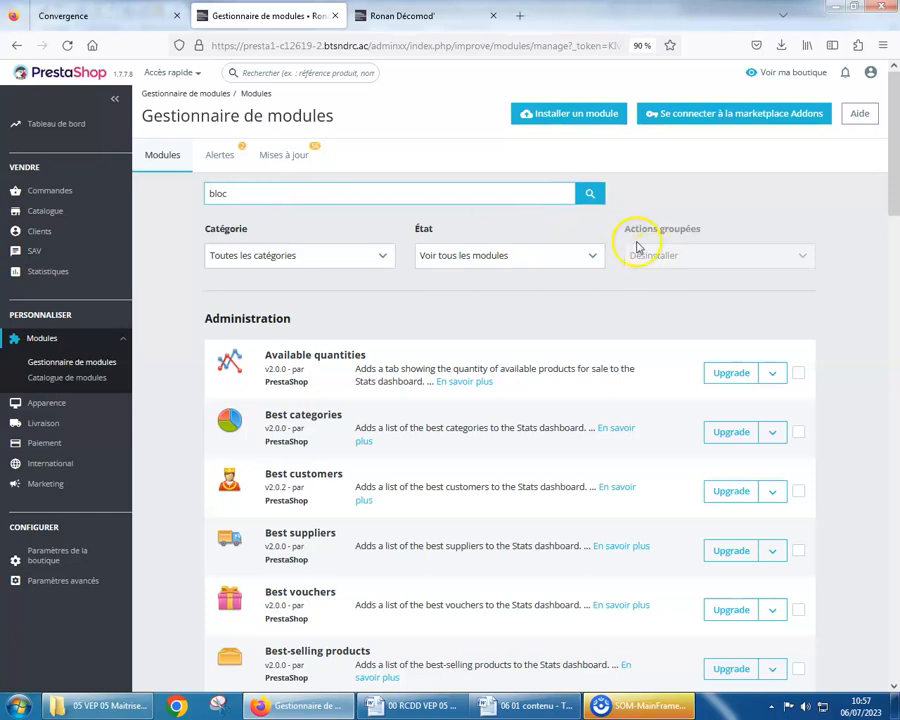
left_click(589, 196)
scroll(355, 510, "down", 1)
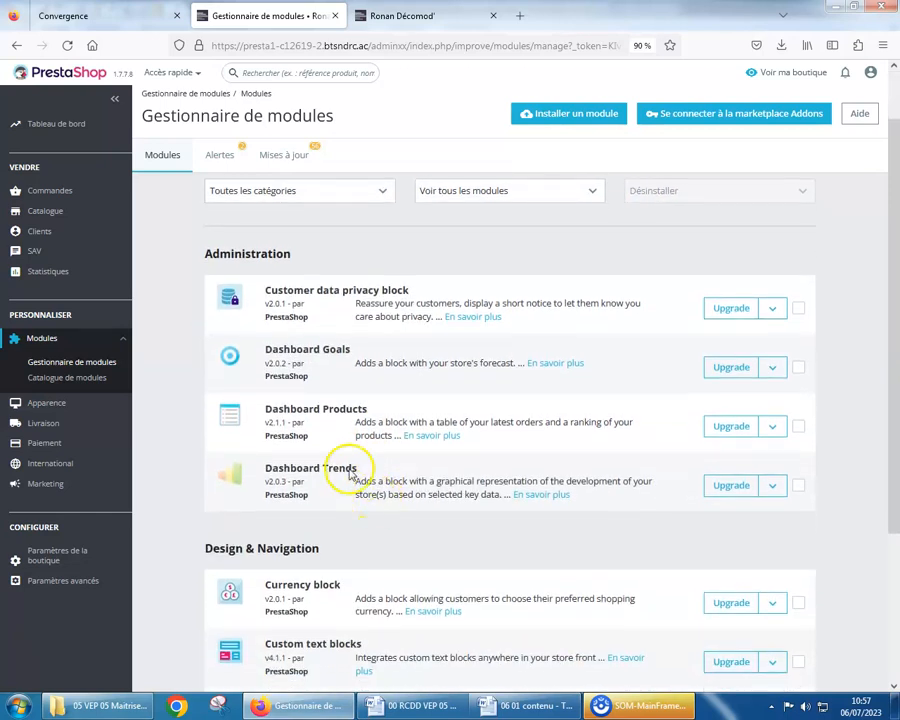
scroll(285, 410, "down", 2)
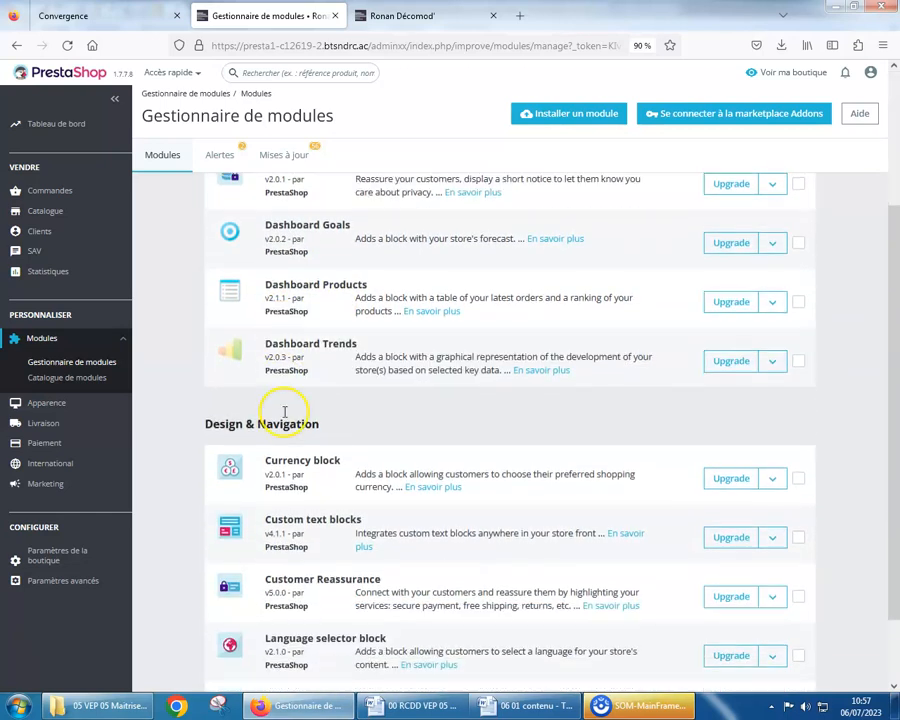
scroll(258, 440, "down", 1)
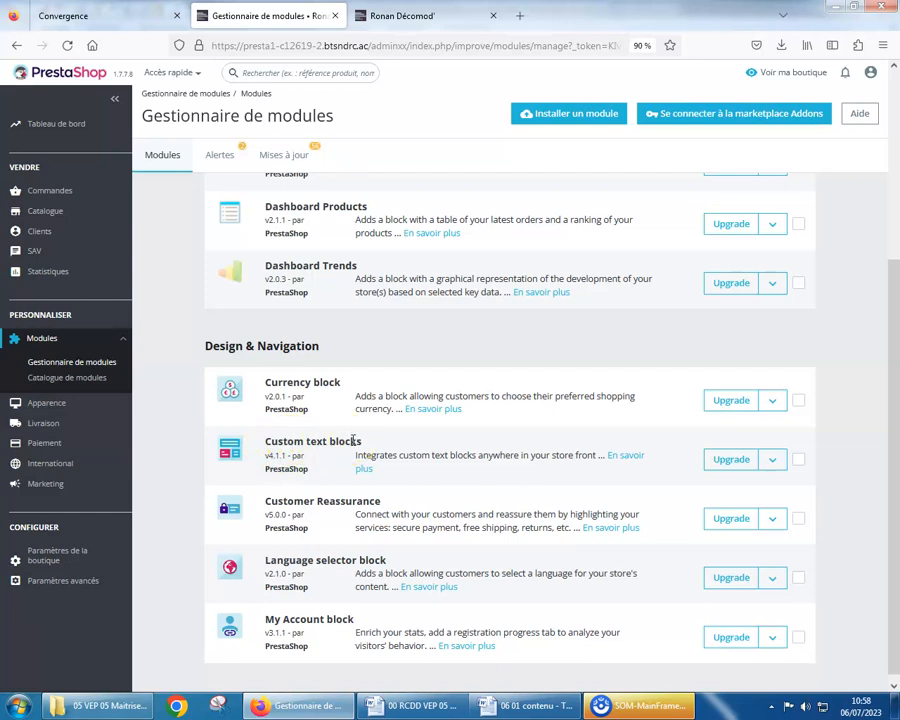
scroll(341, 371, "up", 5)
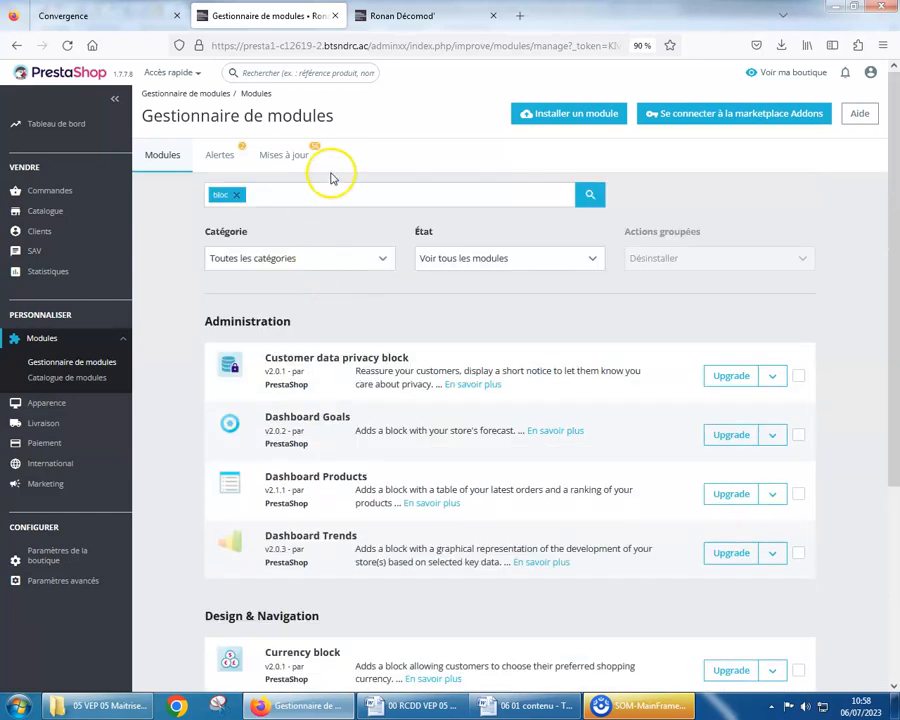
- Find the Banner module with the search term "ban", upgrade it and open its configuration
left_click(237, 195)
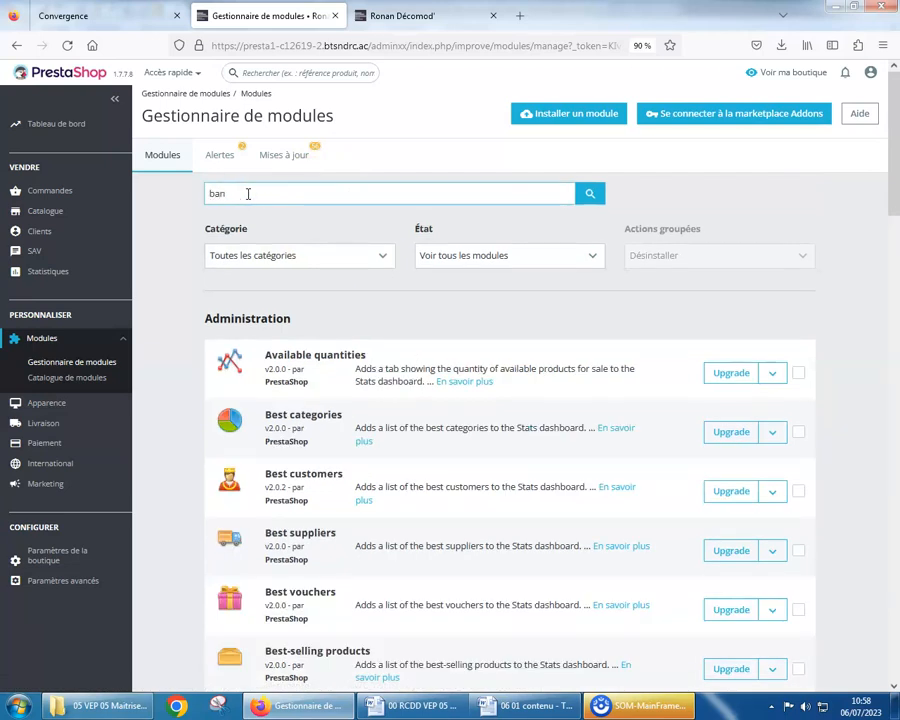
left_click(589, 193)
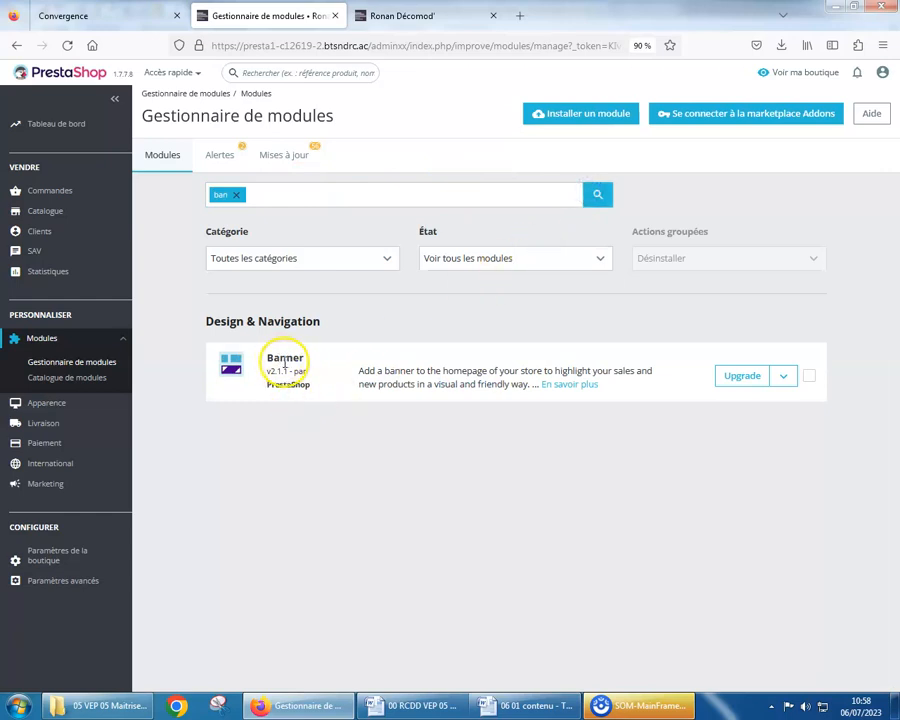
left_click(748, 378)
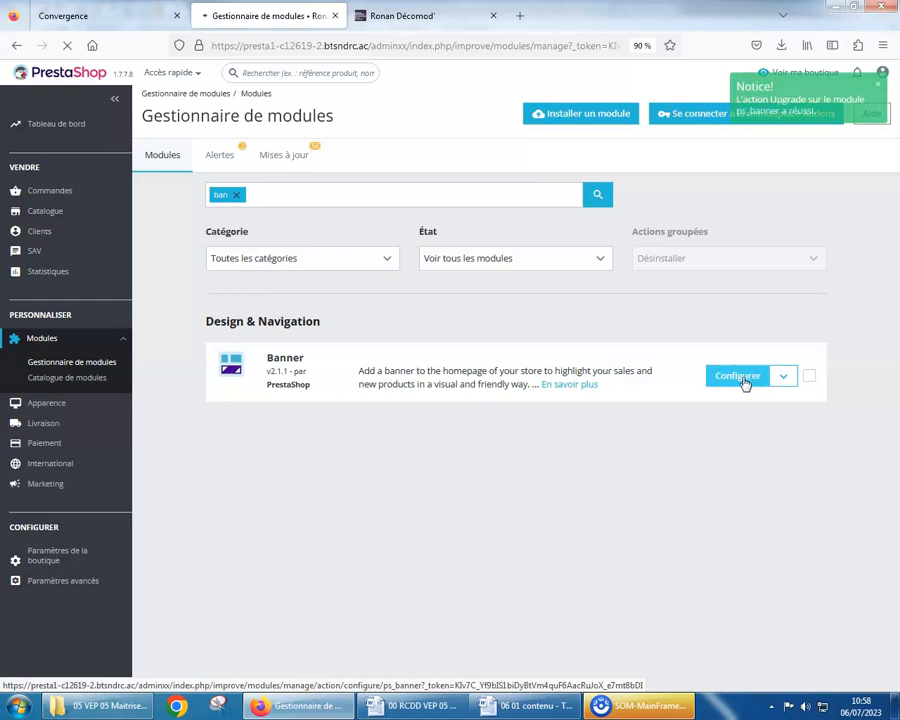
left_click(745, 382)
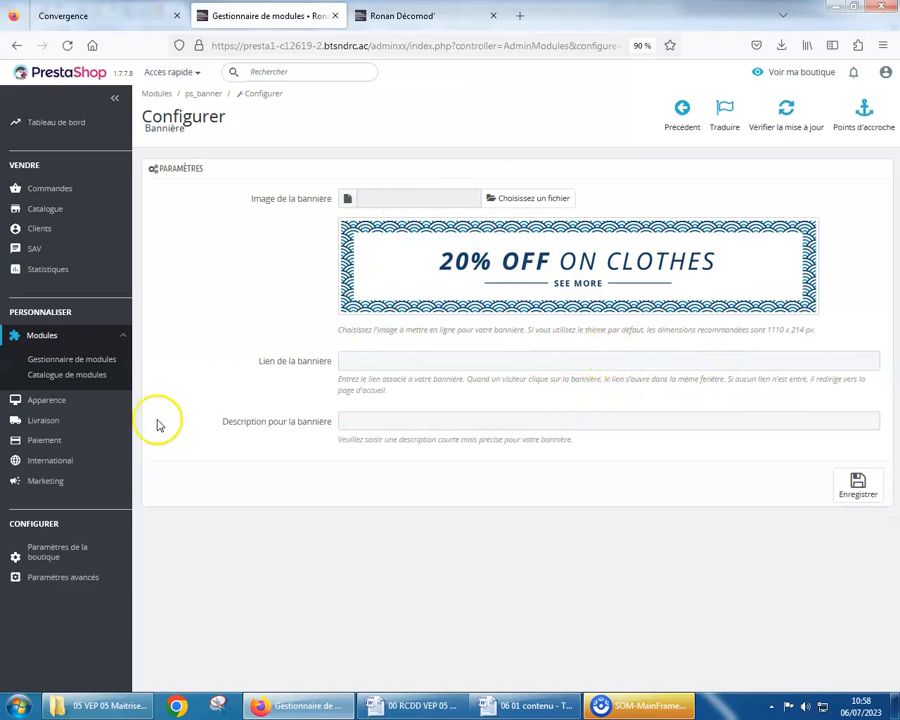
- Find the Custom text blocks module by searching the module manager for "bloc", upgrade it and open its configuration
left_click(80, 362)
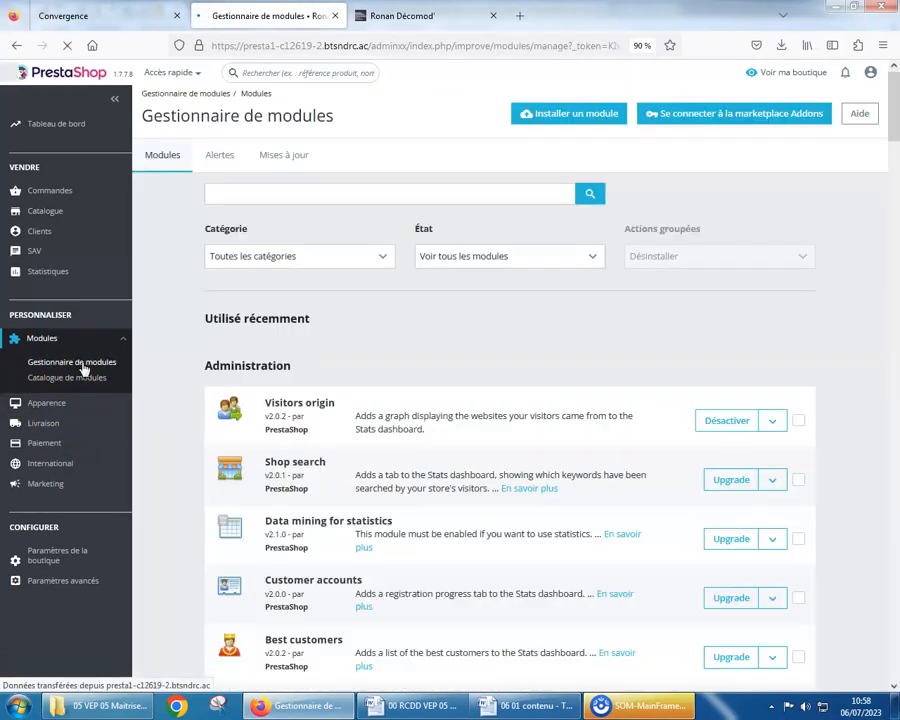
left_click(243, 196)
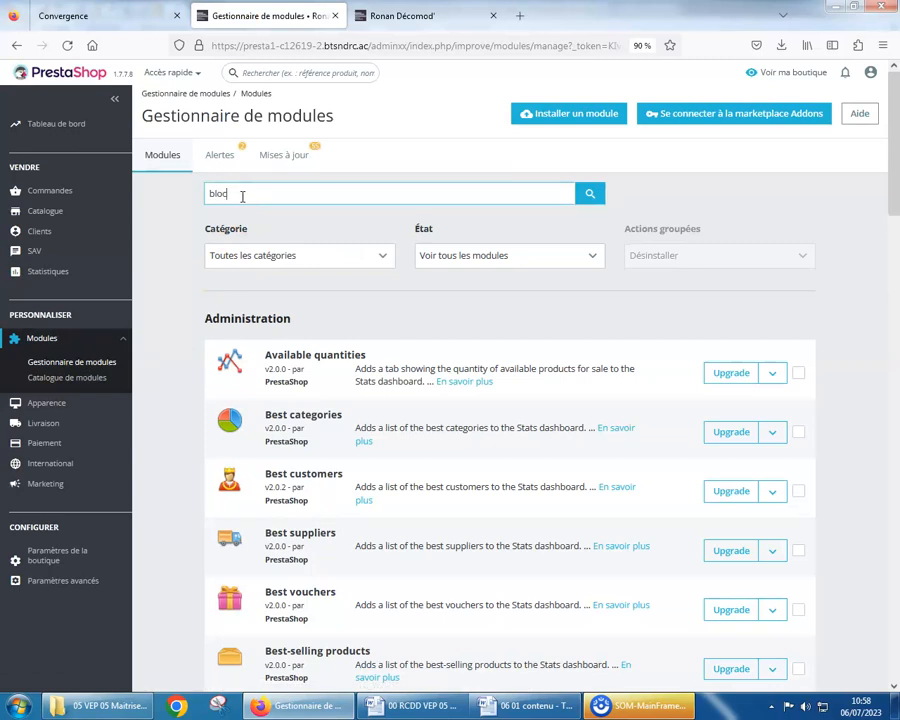
type("bloc")
key("Return")
scroll(290, 530, "down", 3)
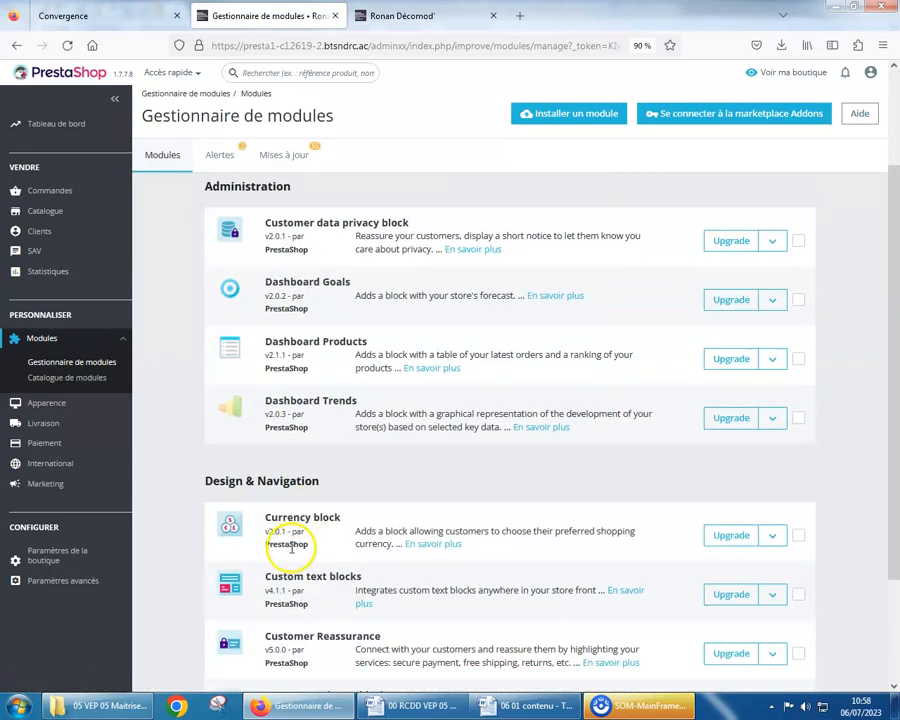
scroll(291, 548, "down", 1)
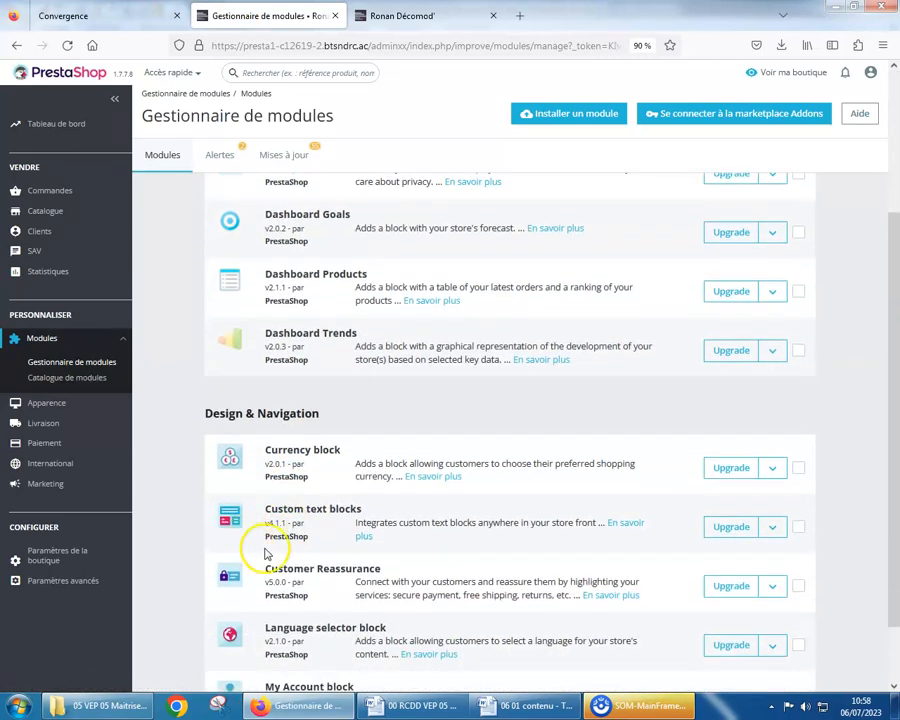
left_click(733, 530)
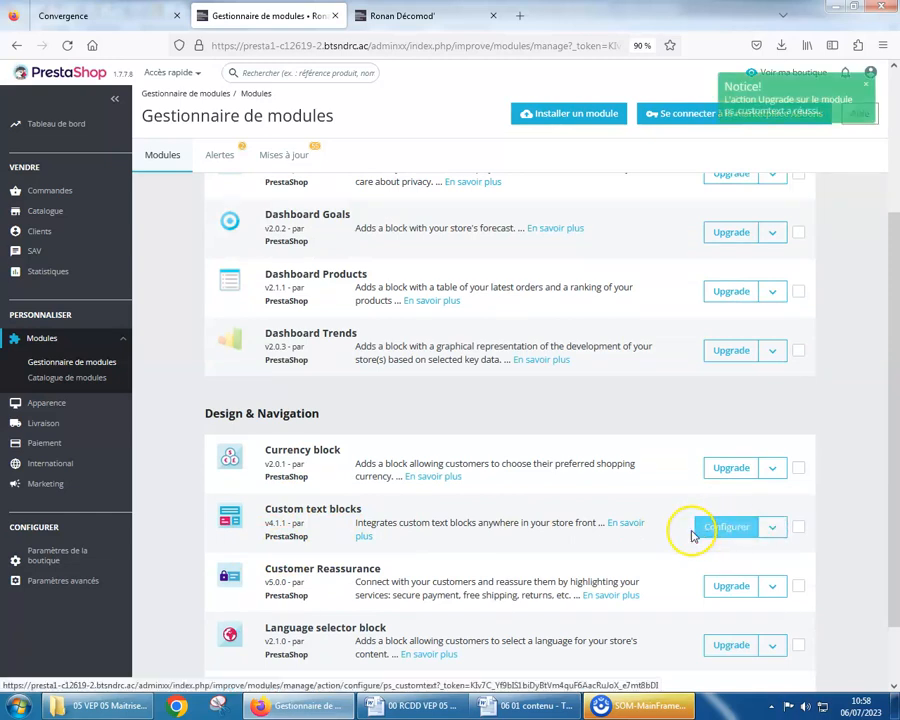
left_click(731, 530)
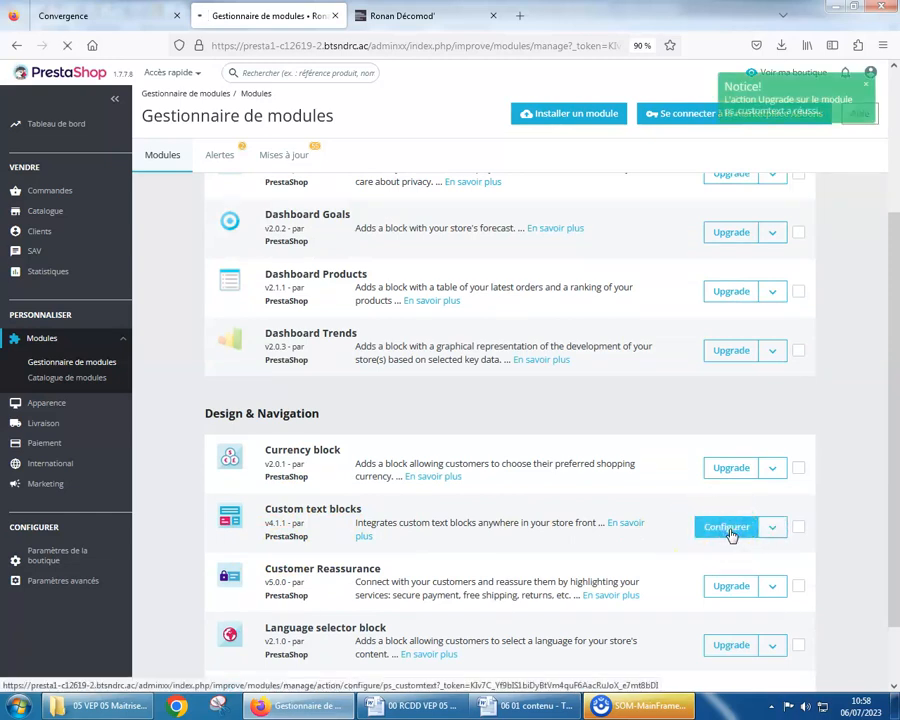
left_click(716, 528)
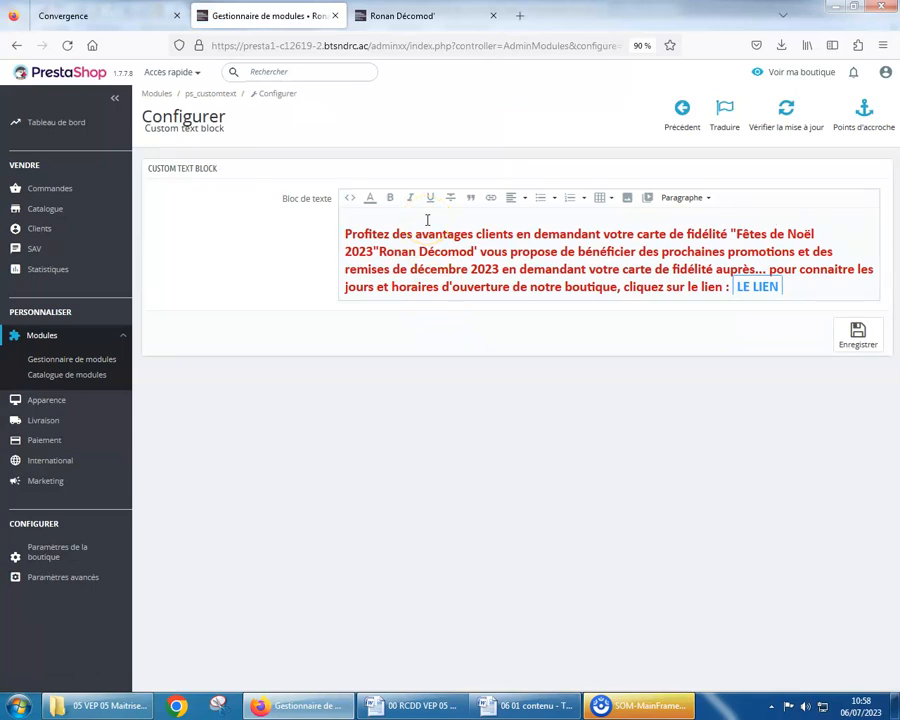
- Return to the theme's homepage Pages Configuration and expand the Menu section
mouse_move(20, 397)
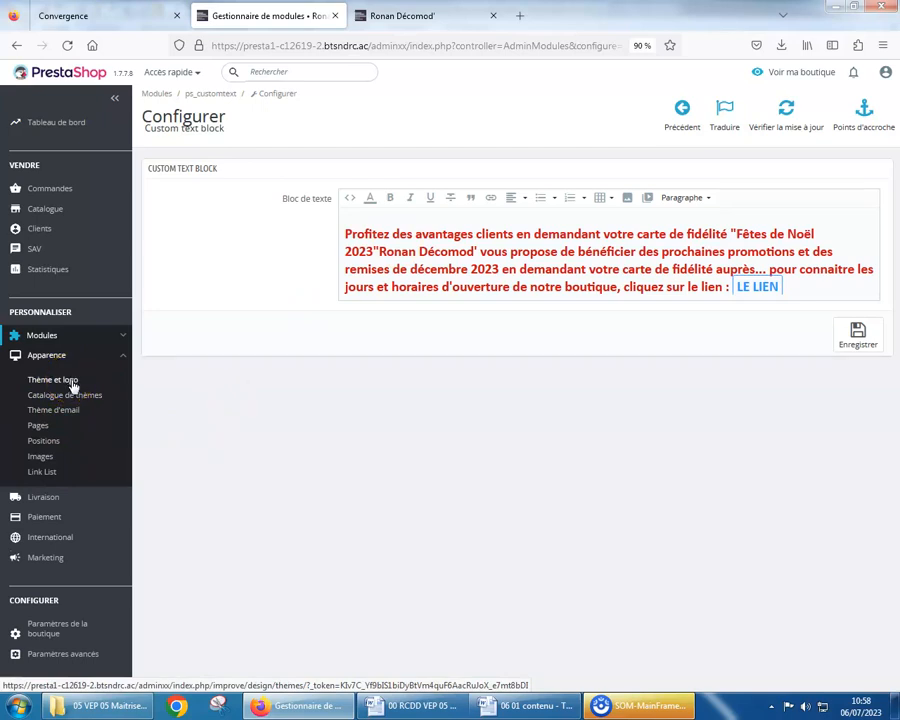
left_click(72, 387)
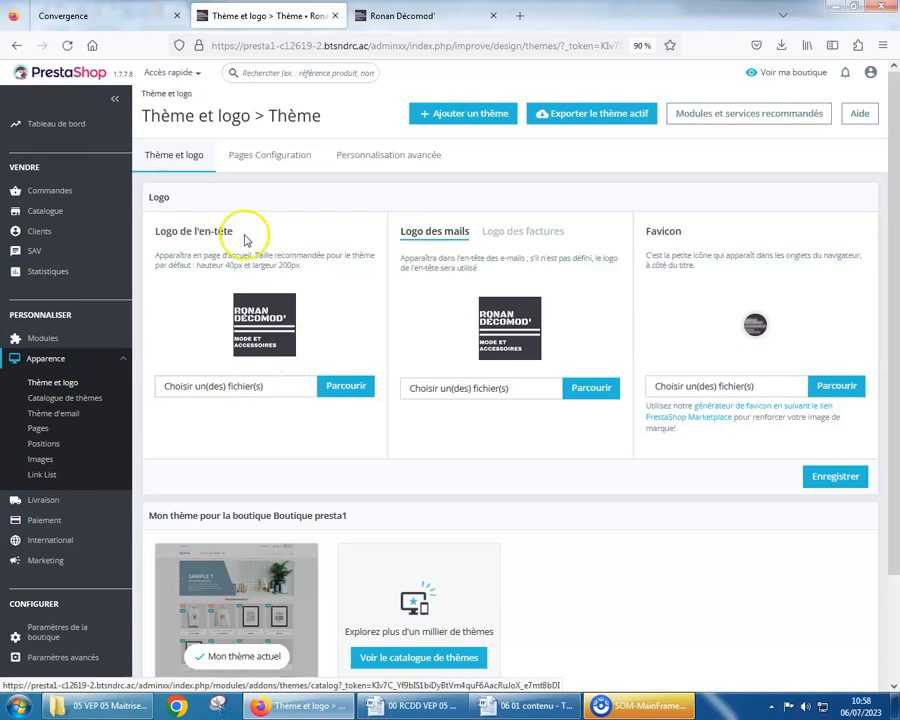
left_click(256, 157)
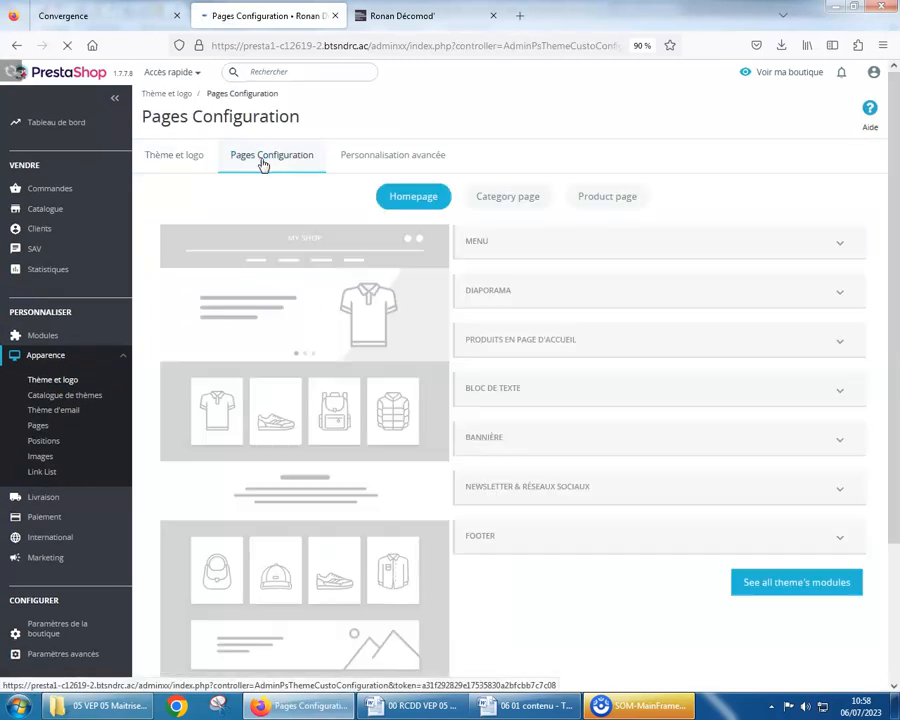
left_click(840, 243)
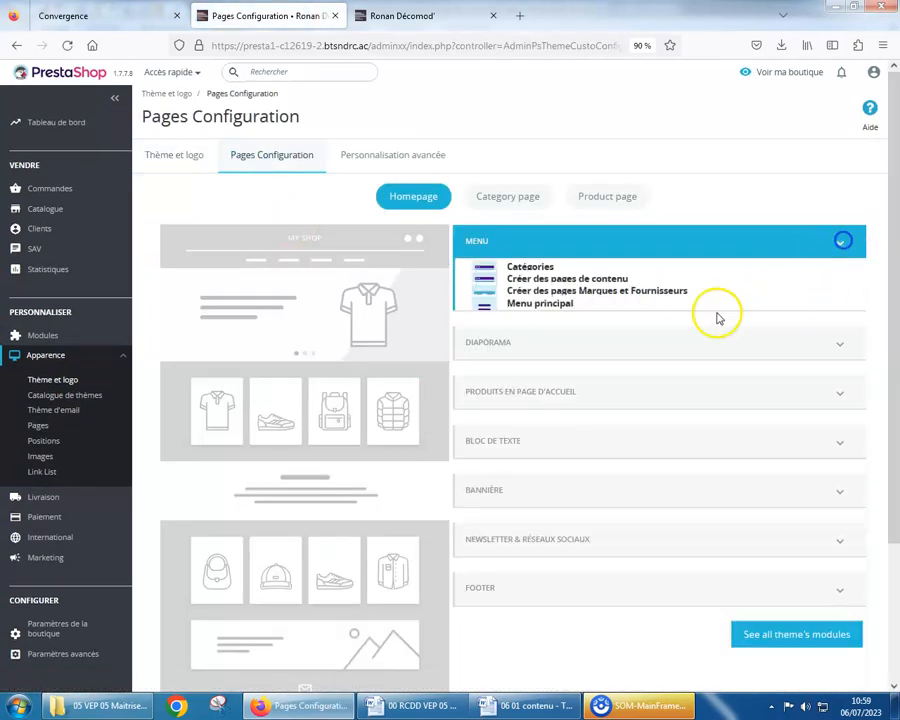
- Deactivate the Bannière module in the homepage's banner section, confirm it, and check the refreshed storefront homepage
left_click(842, 446)
left_click(834, 462)
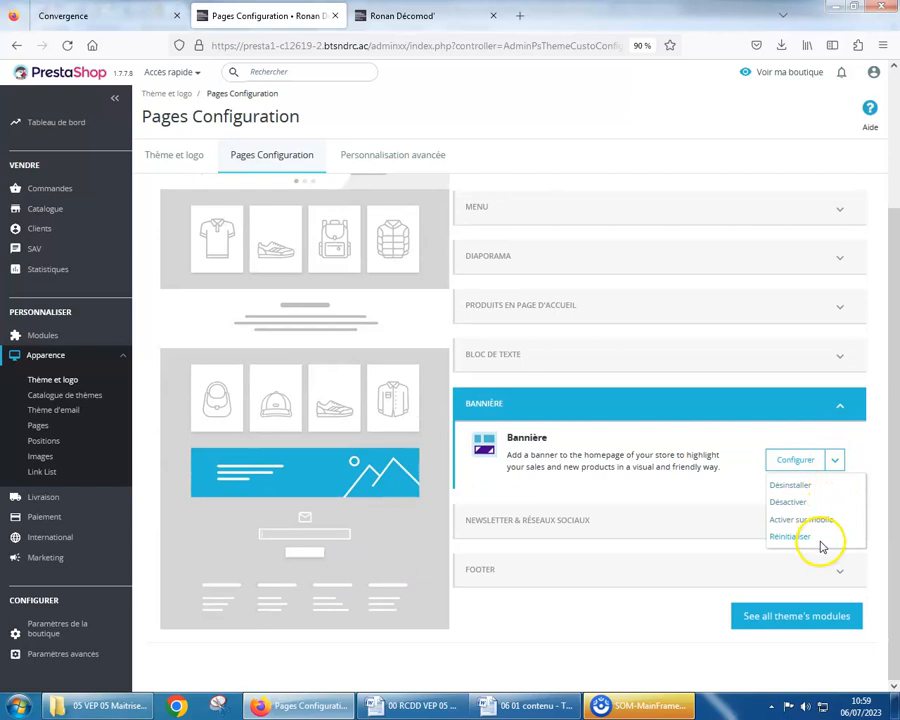
left_click(789, 502)
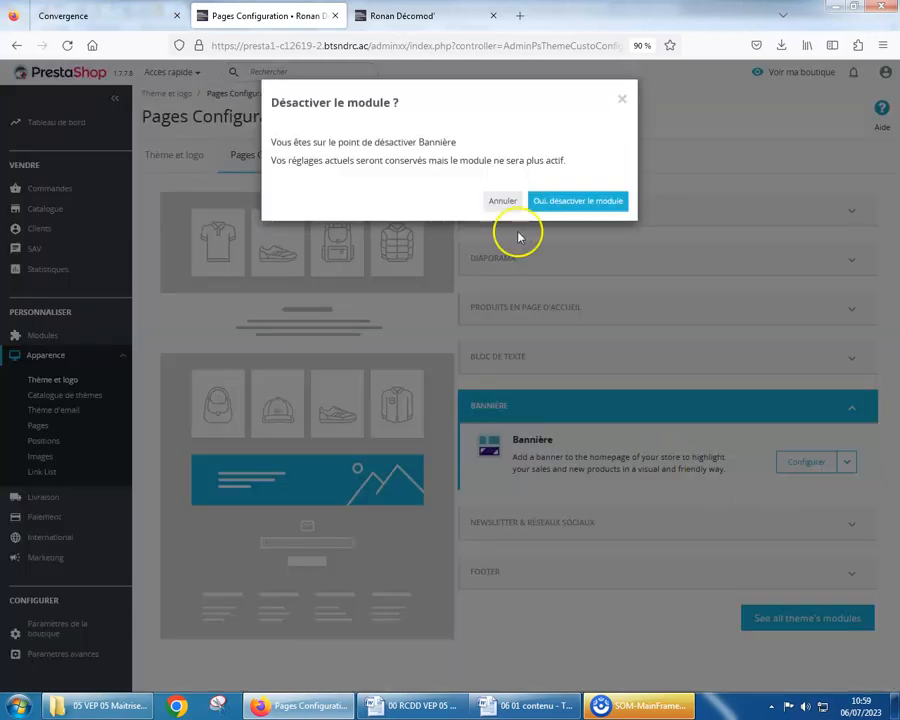
left_click(562, 203)
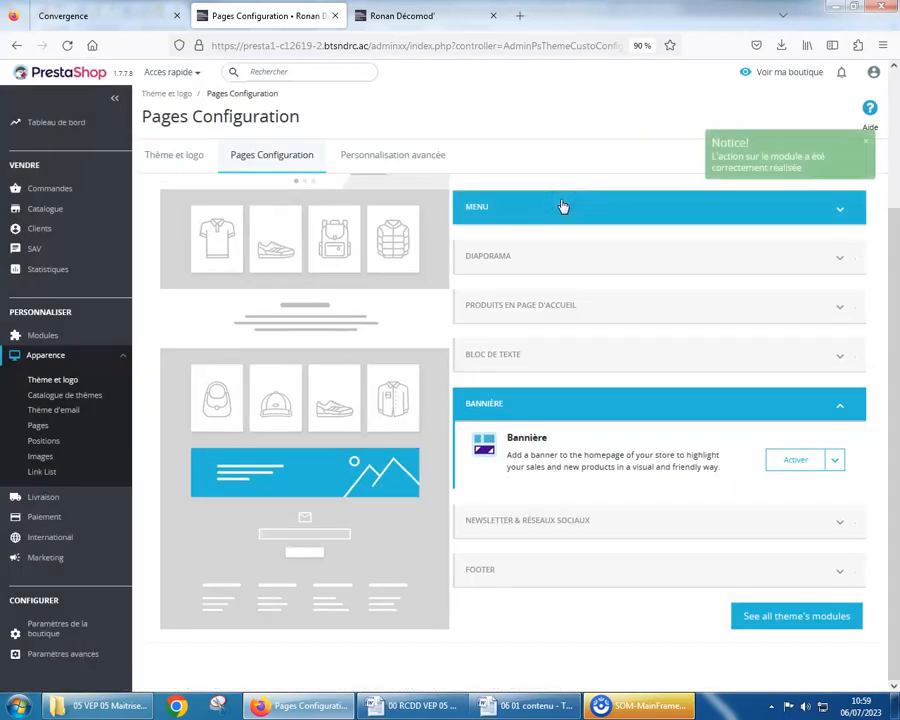
left_click(398, 15)
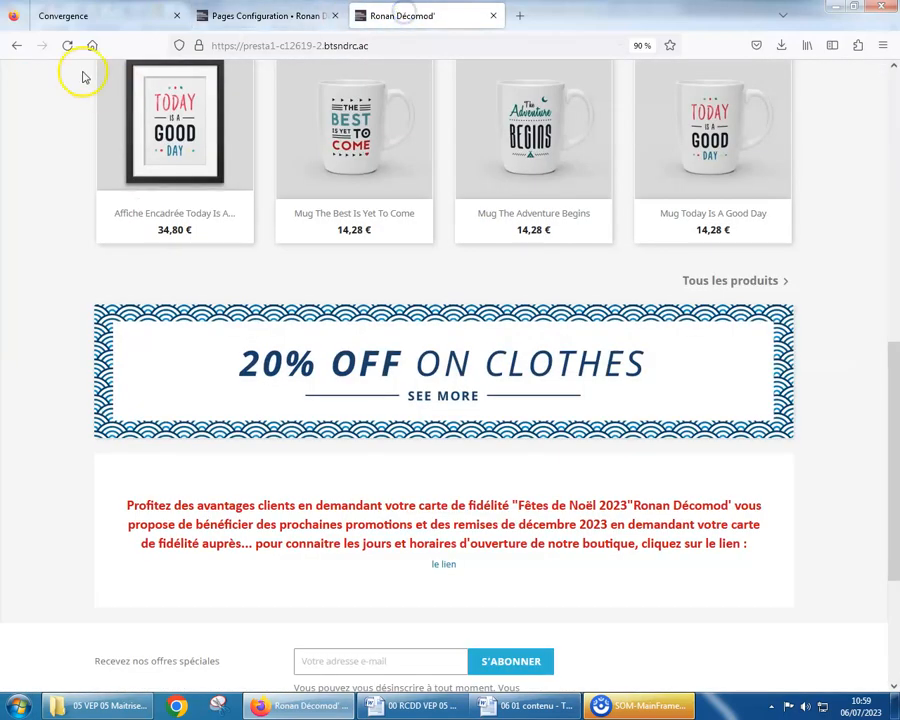
left_click(67, 45)
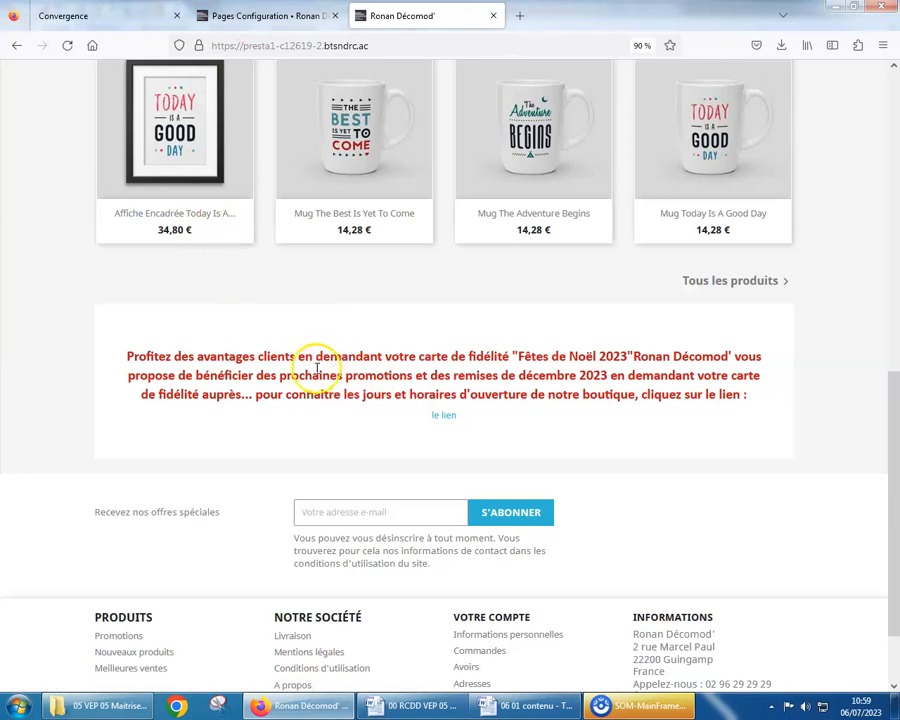
- Open the back office's module Positions page and search the hooks for "displayho"
left_click(262, 17)
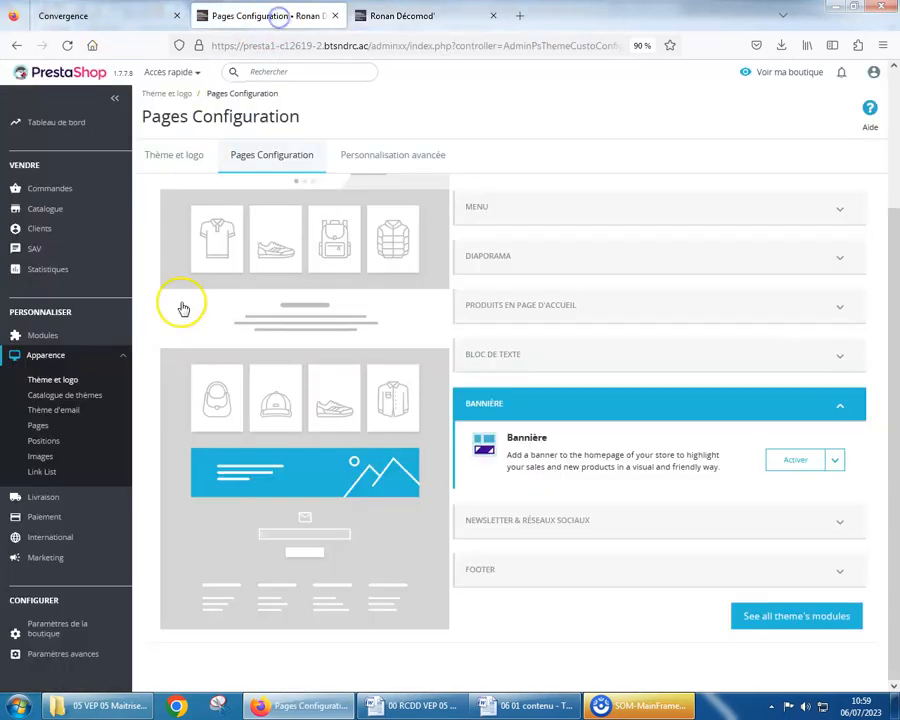
left_click(55, 450)
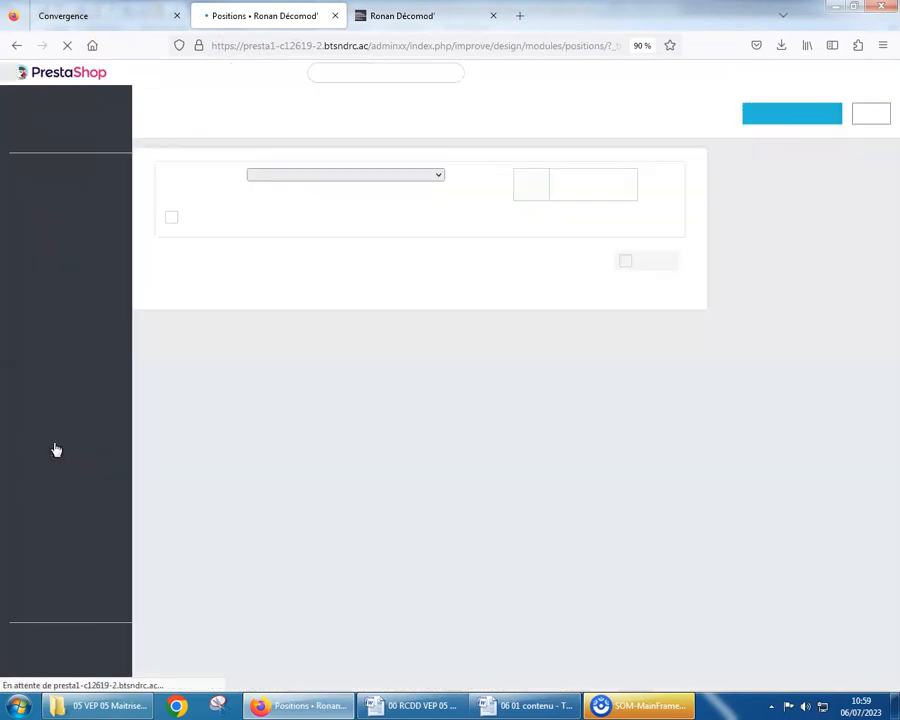
left_click(568, 182)
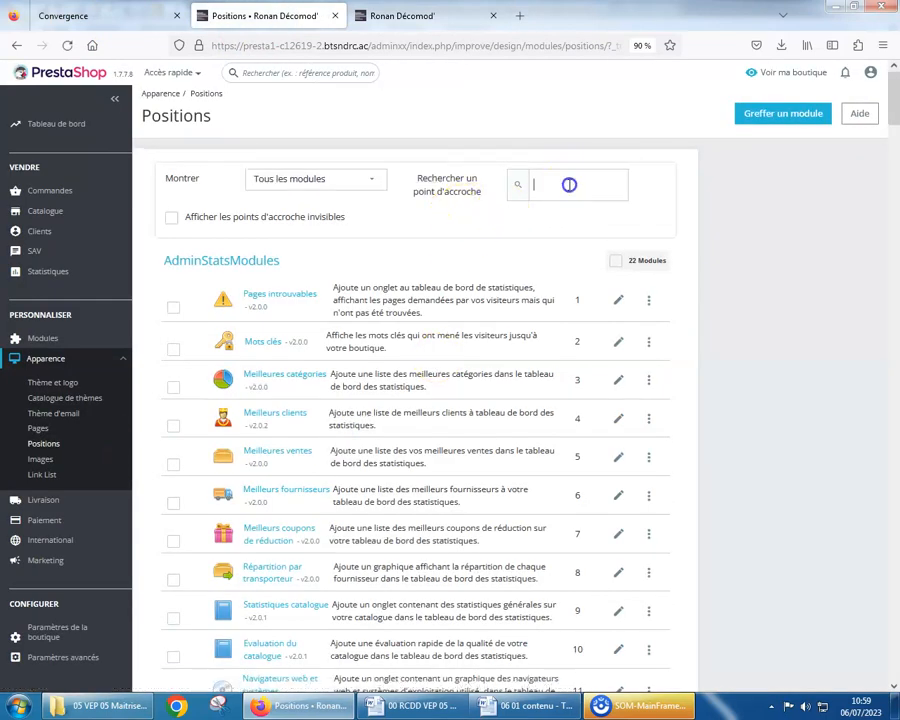
type("displayH")
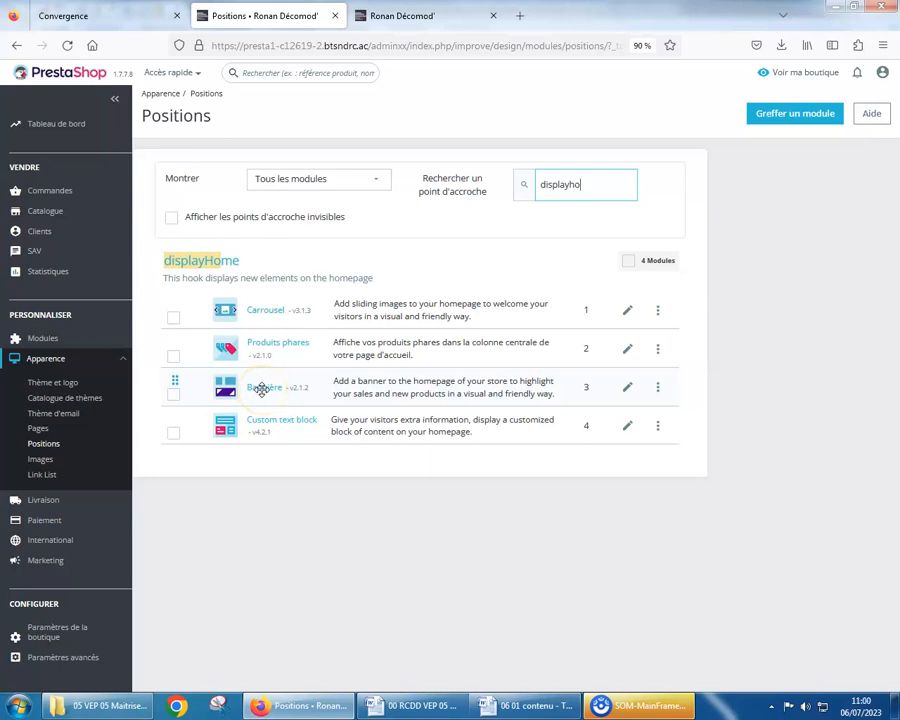
- Move Custom text block to first place in the displayHome hook and check the refreshed storefront homepage
left_click_drag(271, 426, 271, 296)
left_click(410, 12)
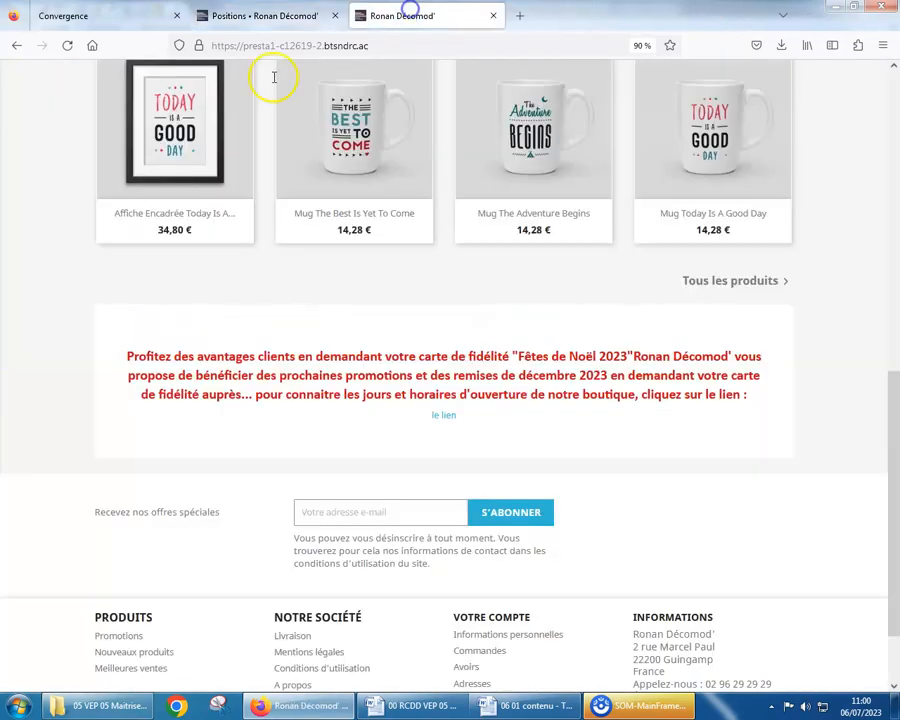
left_click(66, 45)
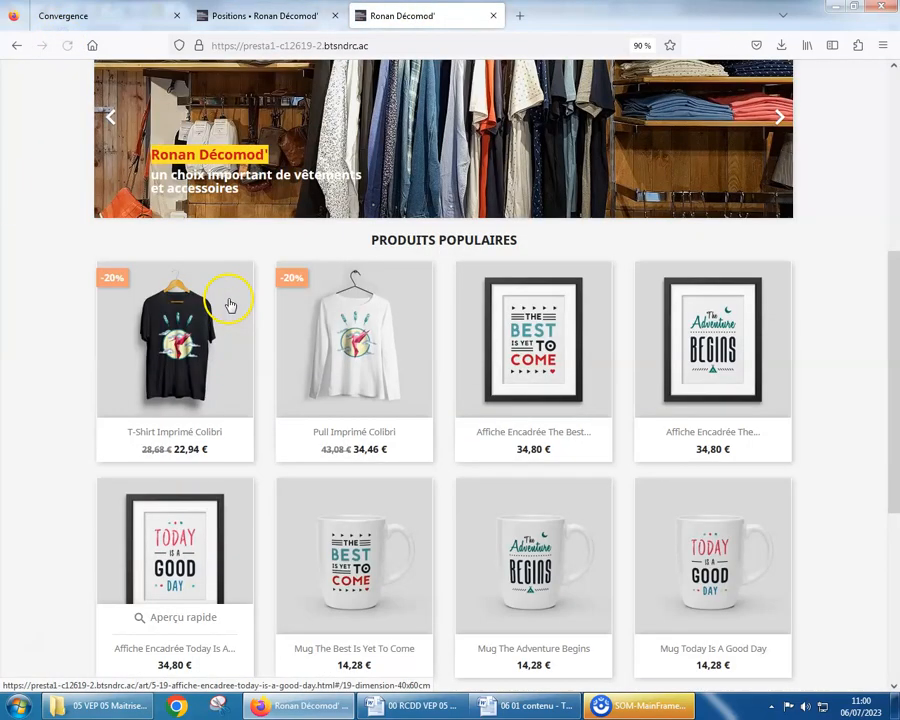
scroll(230, 305, "up", 4)
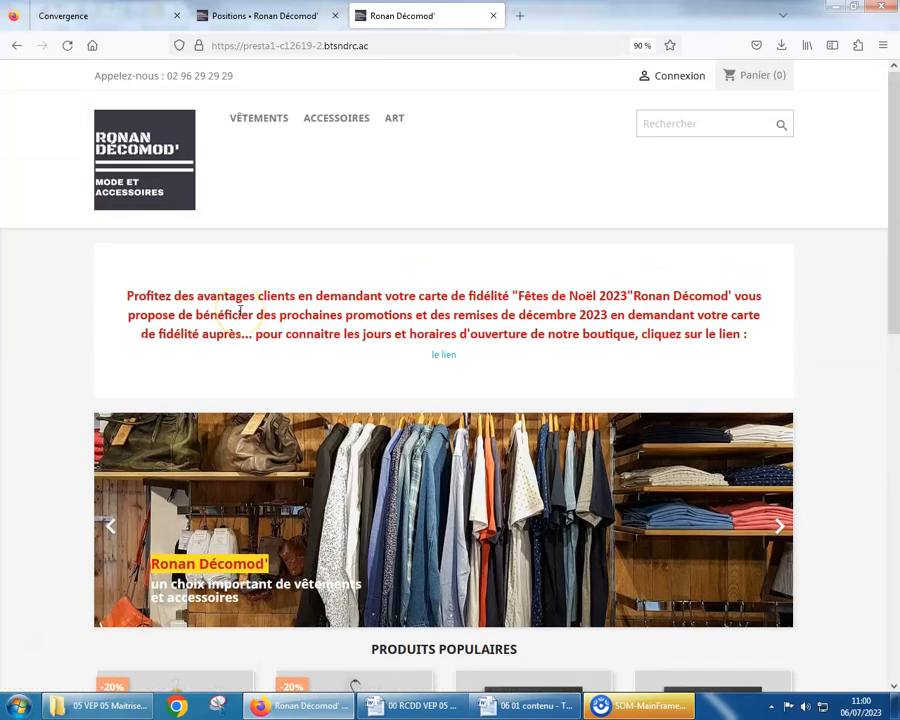
- Return to the Positions page and move Custom text block back to last place in the displayHome hook
left_click(240, 14)
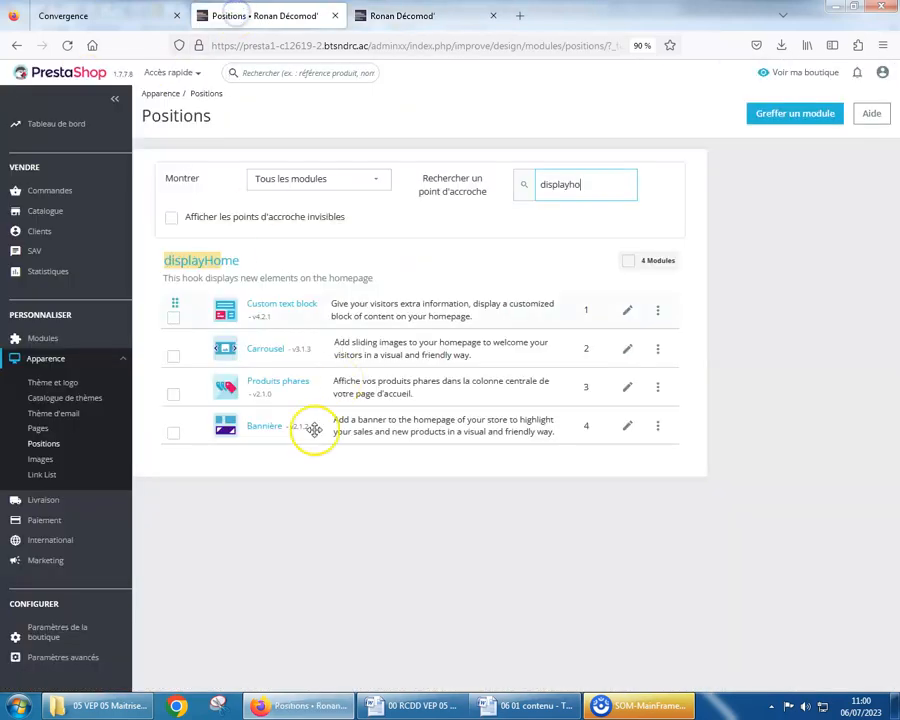
left_click_drag(290, 310, 297, 421)
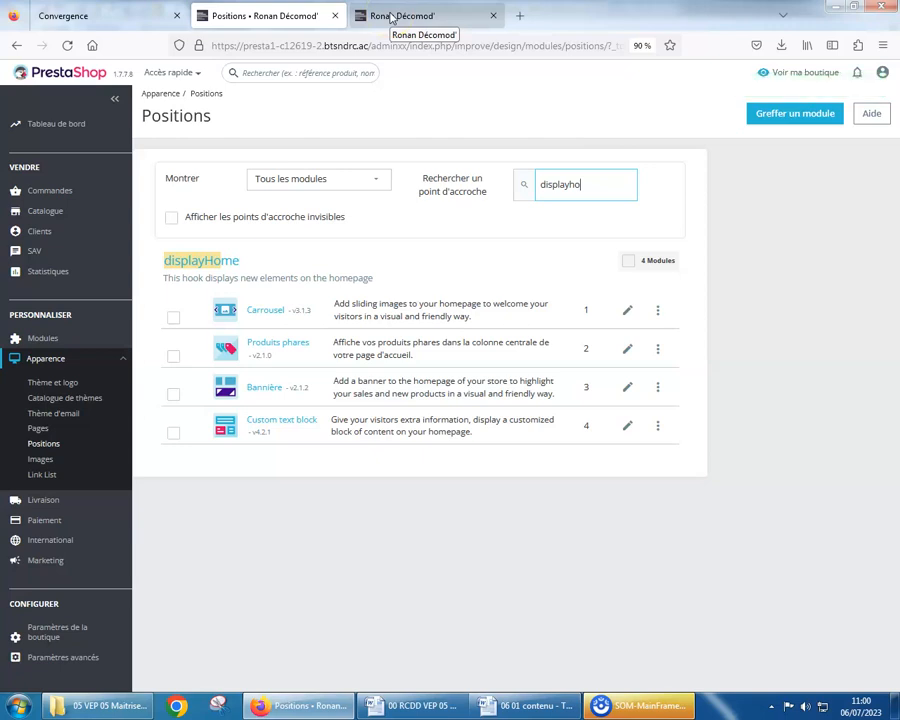
- Switch to the Word document containing the activity instructions
left_click(440, 705)
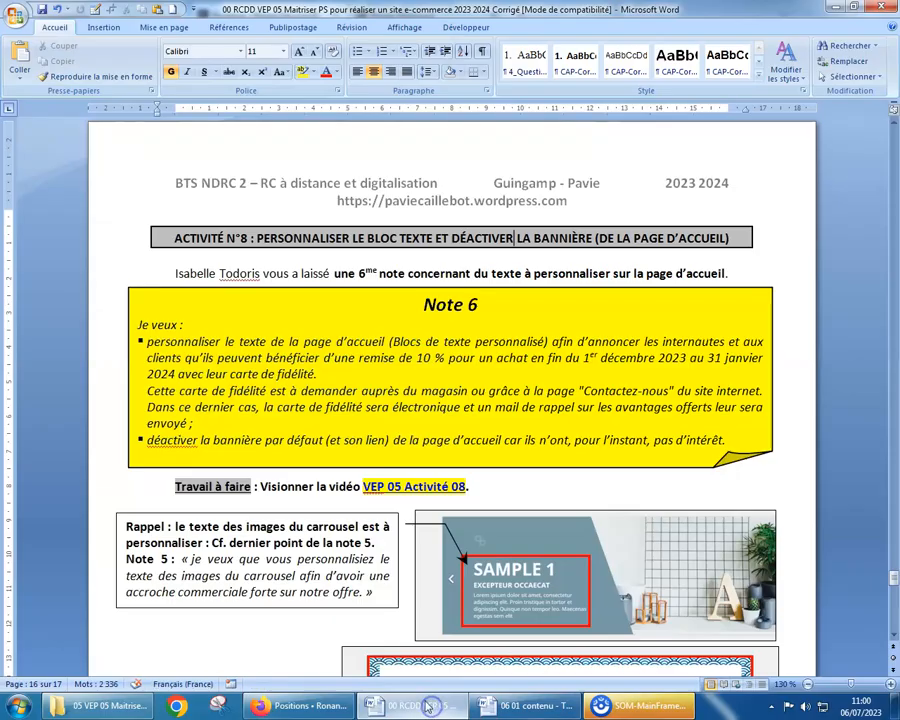